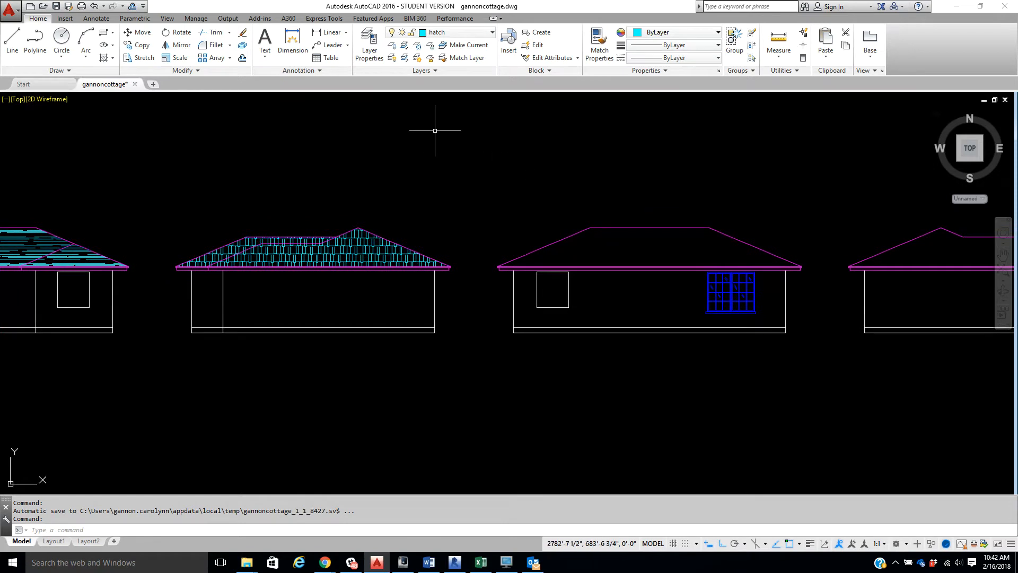
- Hatch the roof of the third elevation with the DOLMIT pattern at an angle of 0
{"action": "left_click", "coordinate": [112, 59]}
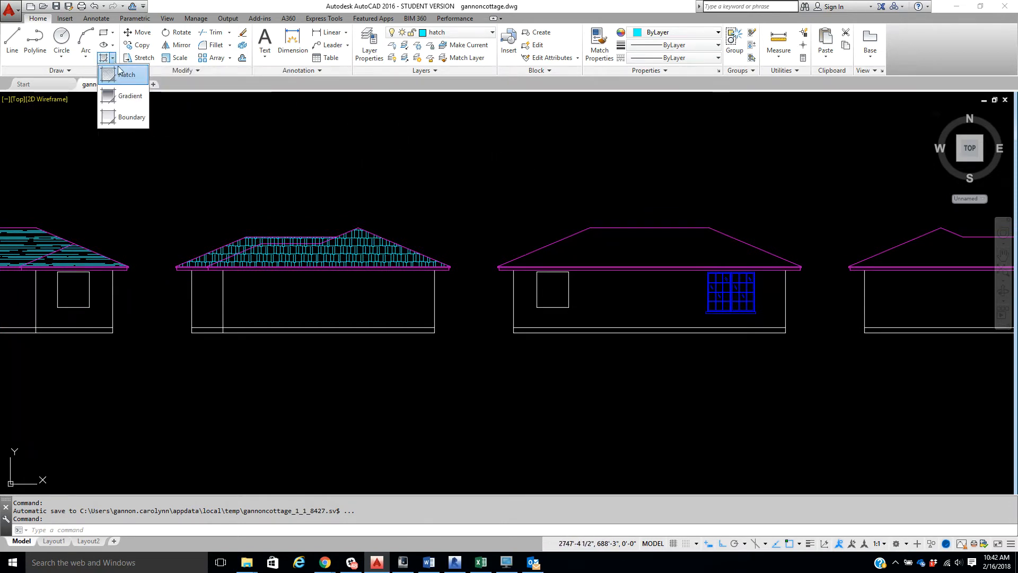
{"action": "left_click", "coordinate": [122, 74]}
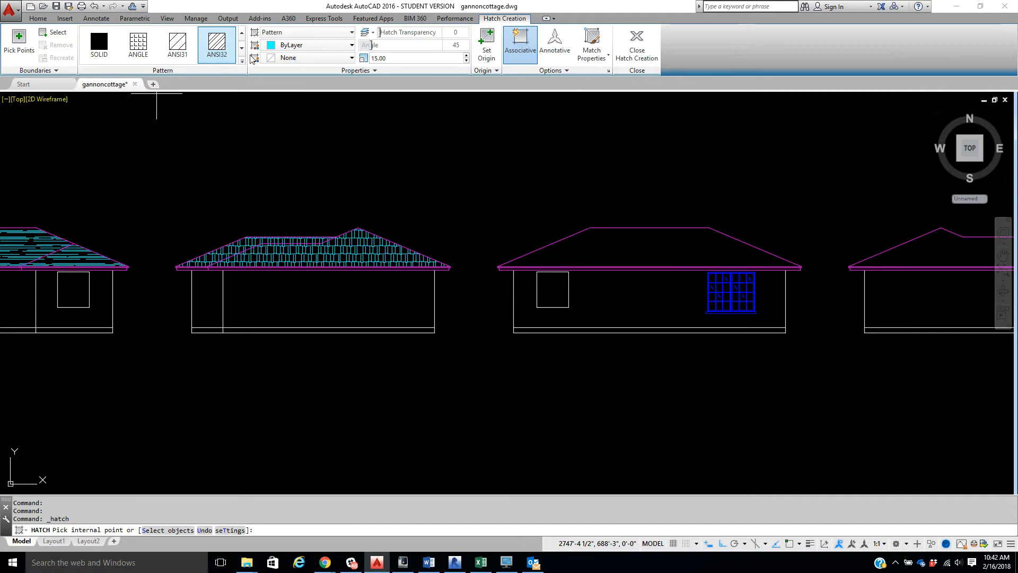
{"action": "left_click", "coordinate": [241, 62]}
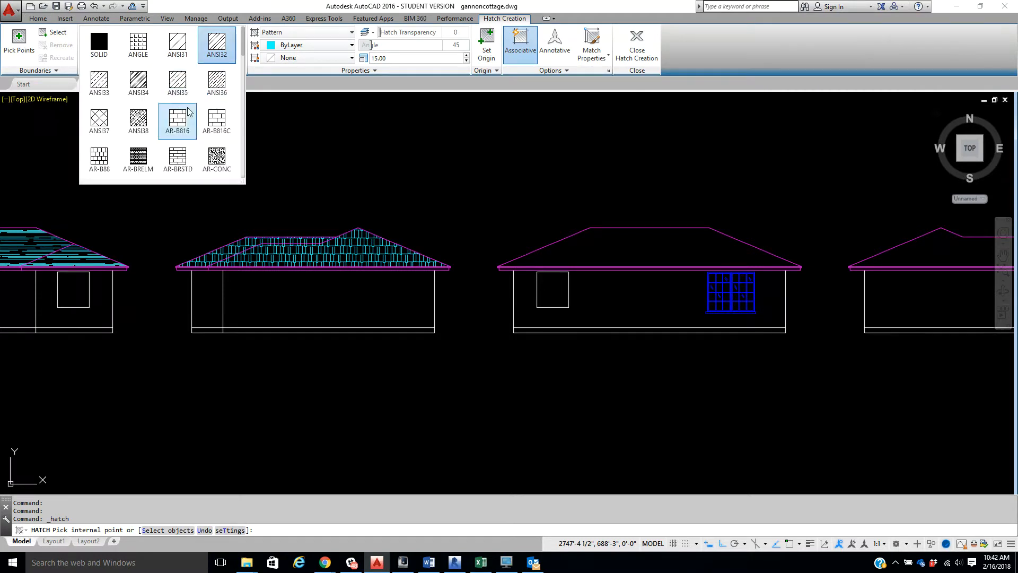
{"action": "scroll", "coordinate": [190, 112], "scroll_direction": "down", "scroll_amount": 2}
{"action": "scroll", "coordinate": [190, 112], "scroll_direction": "down", "scroll_amount": 4}
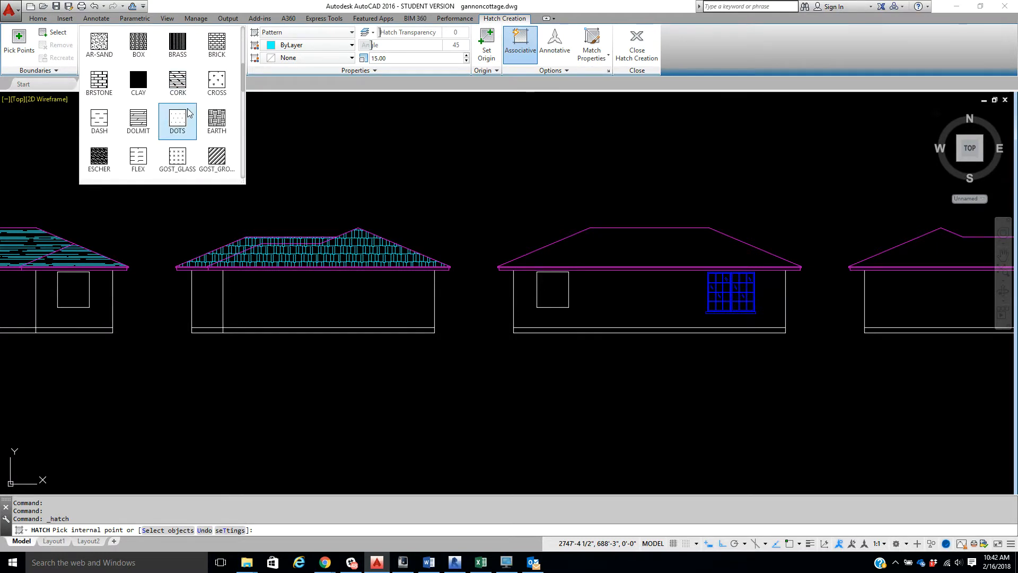
{"action": "left_click", "coordinate": [138, 118]}
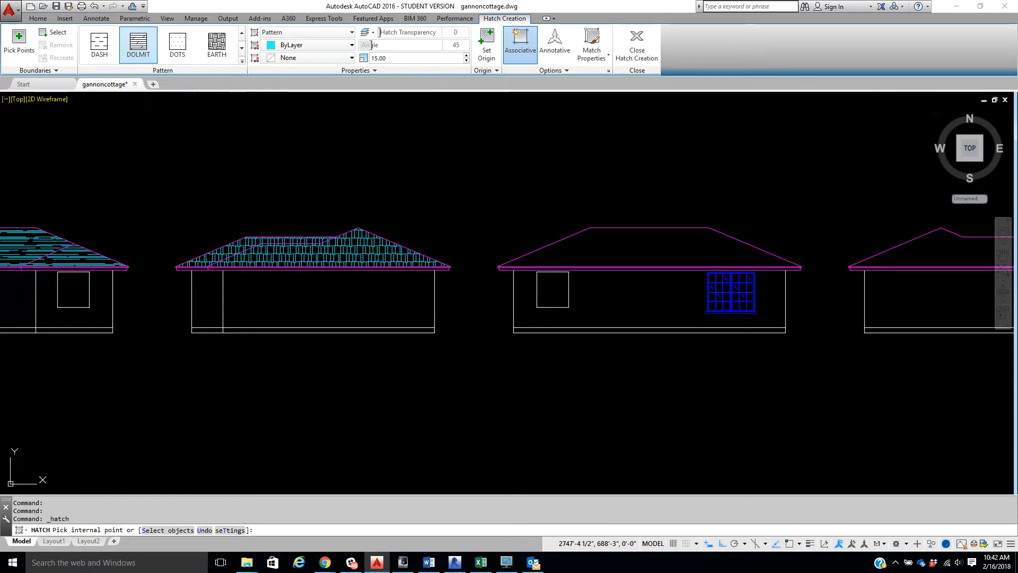
{"action": "left_click", "coordinate": [596, 247]}
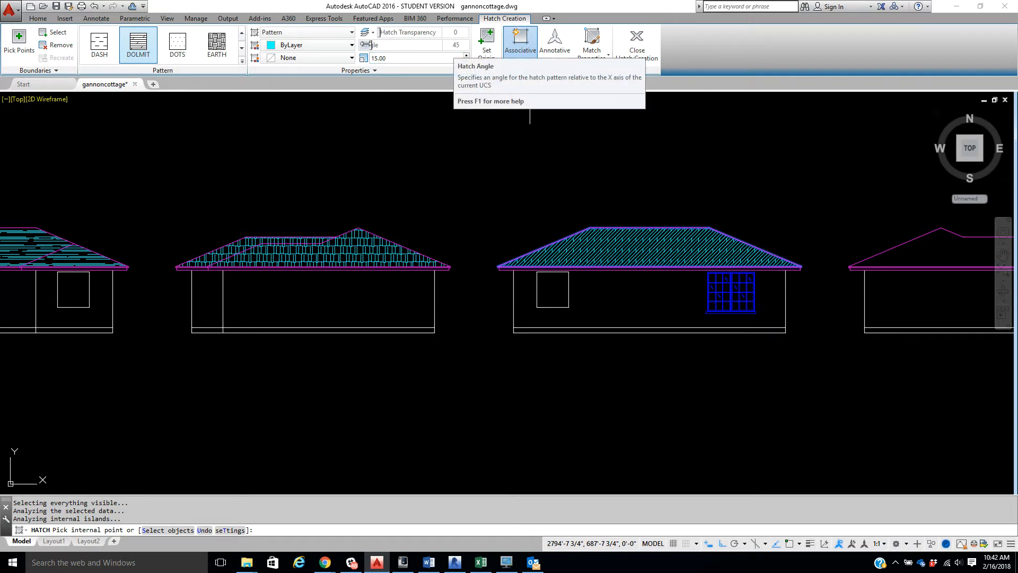
{"action": "left_click_drag", "start_coordinate": [371, 45], "coordinate": [361, 45]}
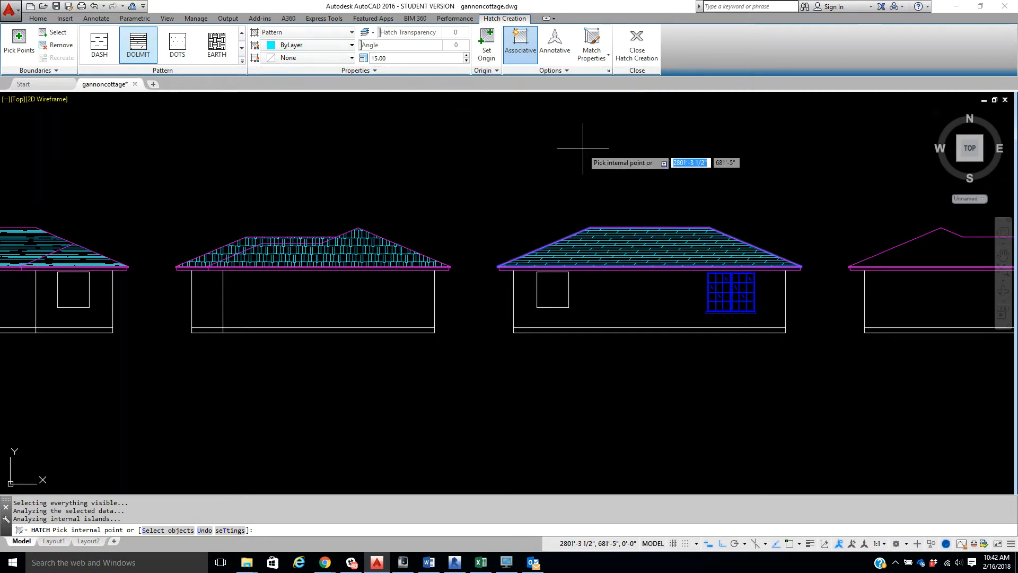
- Try scales of 16 and 13 on the DOLMIT hatch of the third elevation's roof
{"action": "scroll", "coordinate": [659, 216], "scroll_direction": "up", "scroll_amount": 2}
{"action": "scroll", "coordinate": [658, 216], "scroll_direction": "up", "scroll_amount": 2}
{"action": "mouse_move", "coordinate": [666, 200]}
{"action": "middle_mouse_down"}
{"action": "mouse_move", "coordinate": [578, 129]}
{"action": "mouse_move", "coordinate": [527, 113]}
{"action": "middle_mouse_up"}
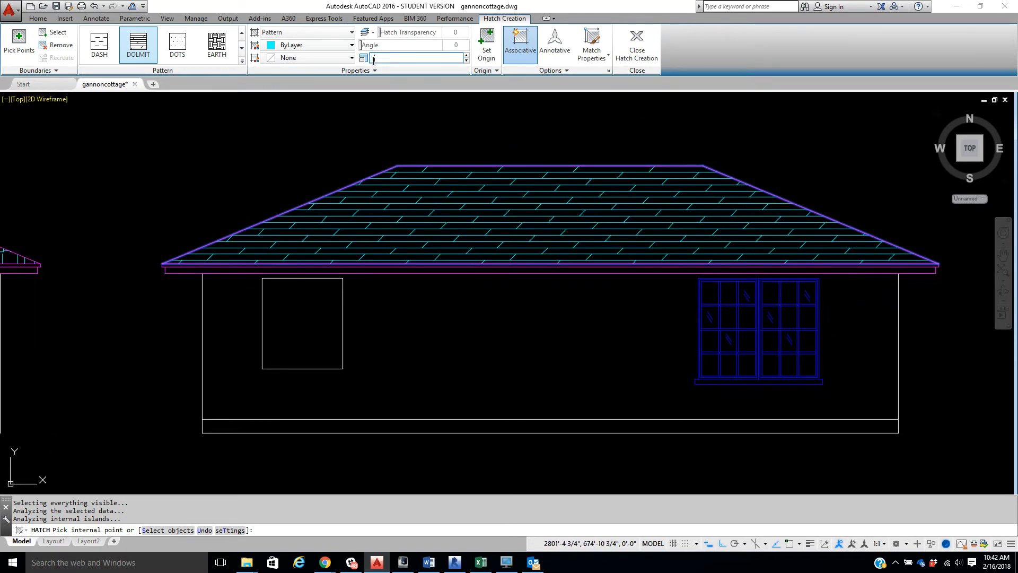
{"action": "key", "text": "Return"}
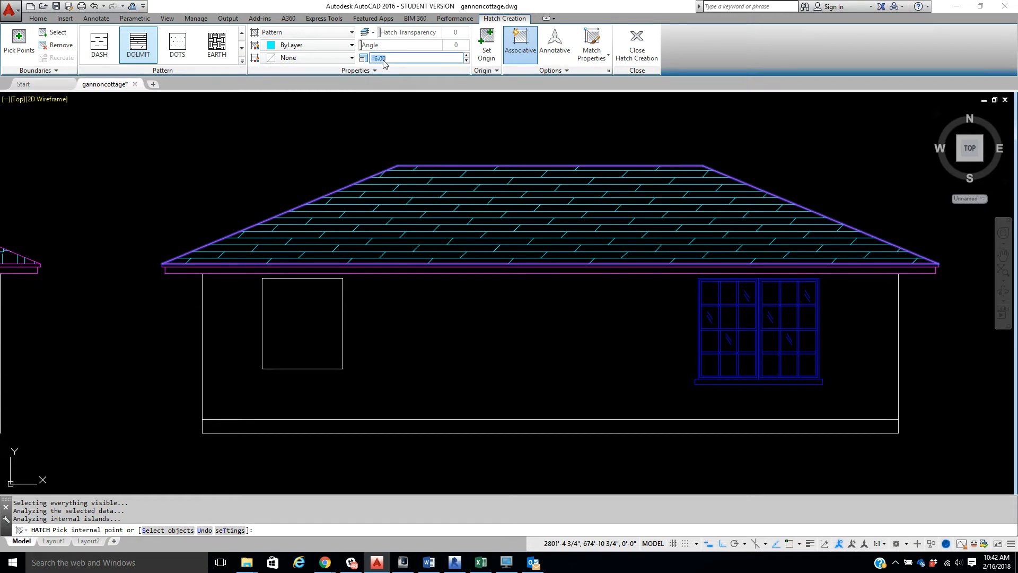
{"action": "type", "text": "3"}
{"action": "key", "text": "Return"}
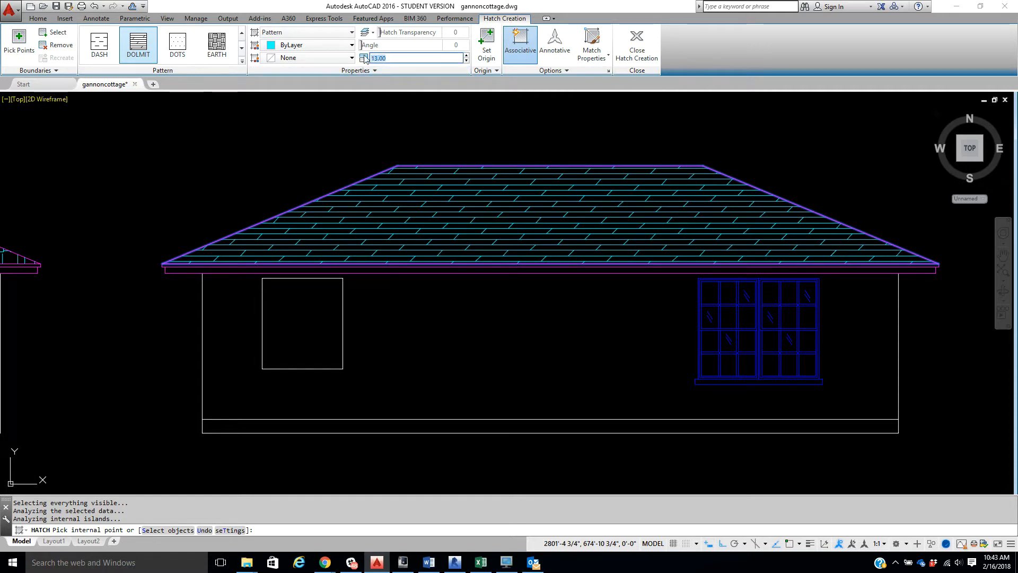
- Set the DOLMIT roof hatch's scale to 11 and finish the hatch with only the roof filled
{"action": "type", "text": "11"}
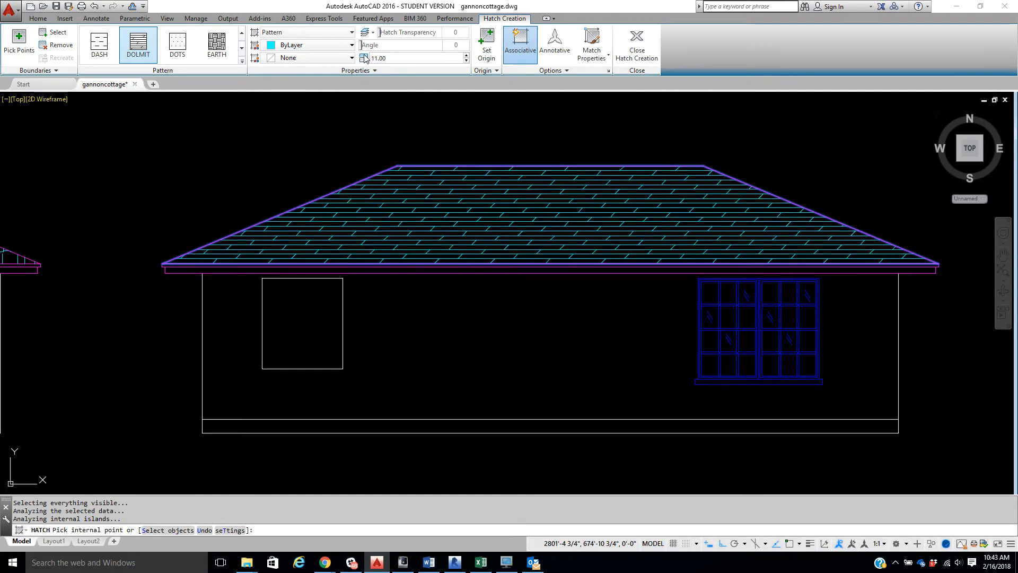
{"action": "scroll", "coordinate": [533, 230], "scroll_direction": "down", "scroll_amount": 1}
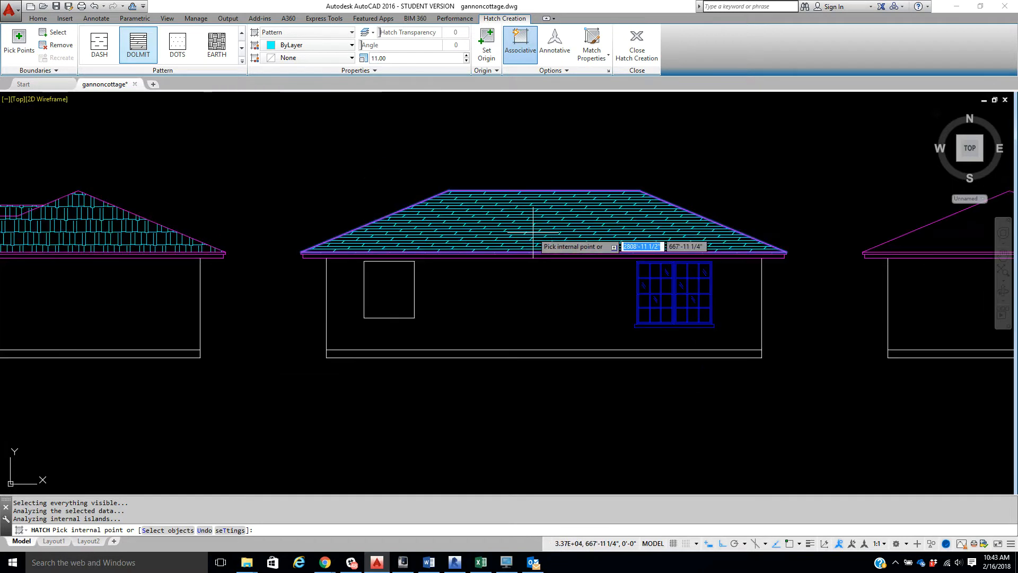
{"action": "left_click", "coordinate": [533, 231]}
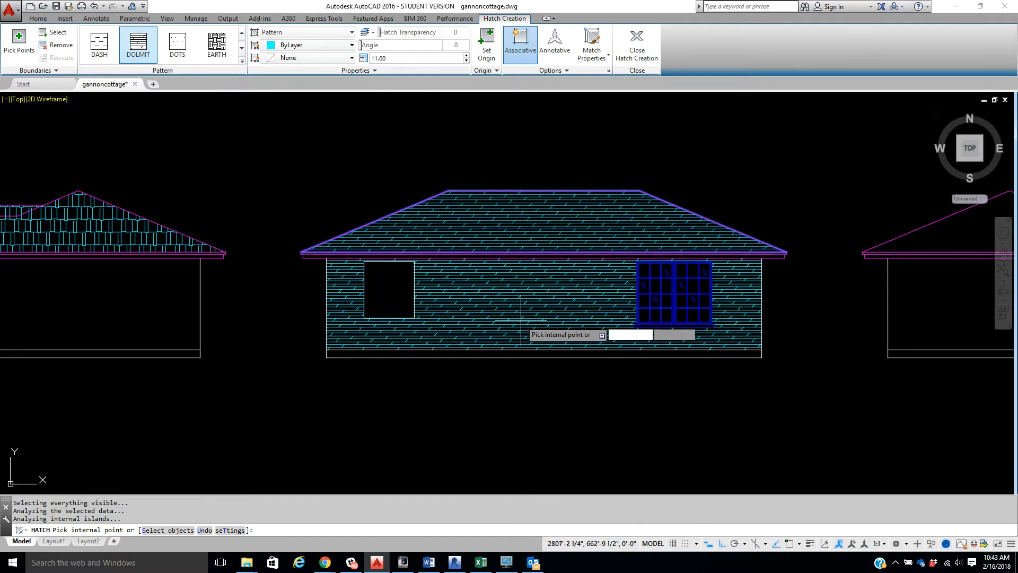
{"action": "right_click", "coordinate": [548, 440]}
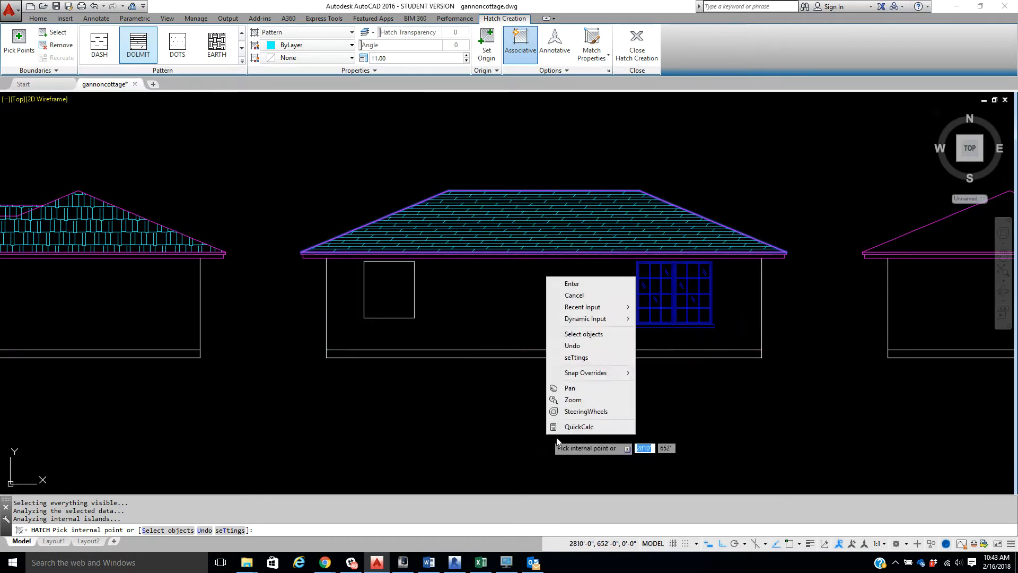
{"action": "left_click", "coordinate": [594, 284]}
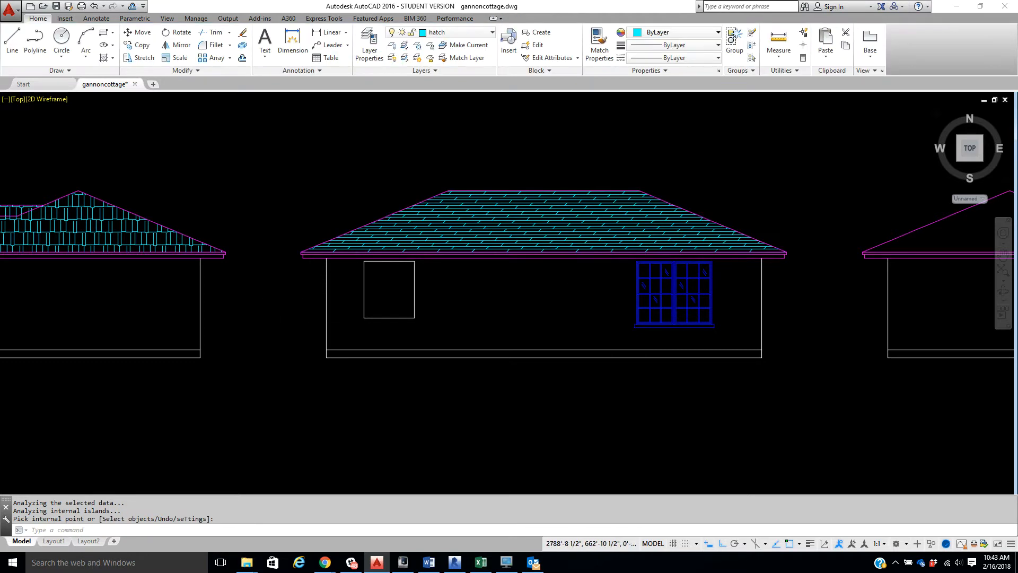
- Start a new hatch with the ANSI32 pattern and fill the roof of the fourth elevation
{"action": "scroll", "coordinate": [265, 300], "scroll_direction": "down", "scroll_amount": 2}
{"action": "mouse_move", "coordinate": [263, 303]}
{"action": "middle_mouse_down"}
{"action": "mouse_move", "coordinate": [428, 323]}
{"action": "mouse_move", "coordinate": [181, 300]}
{"action": "middle_mouse_up"}
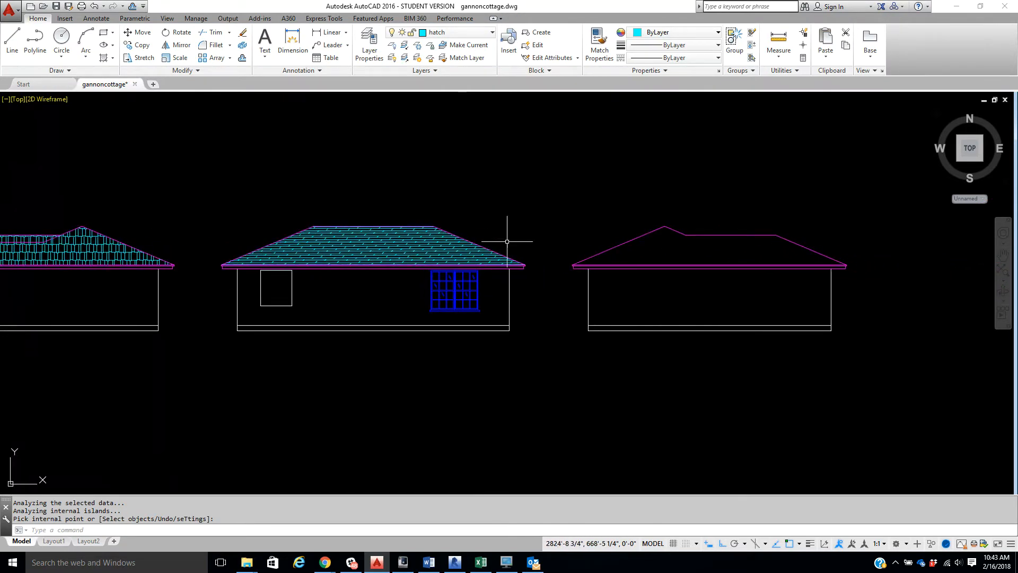
{"action": "middle_click_drag", "start_coordinate": [727, 176], "coordinate": [521, 191]}
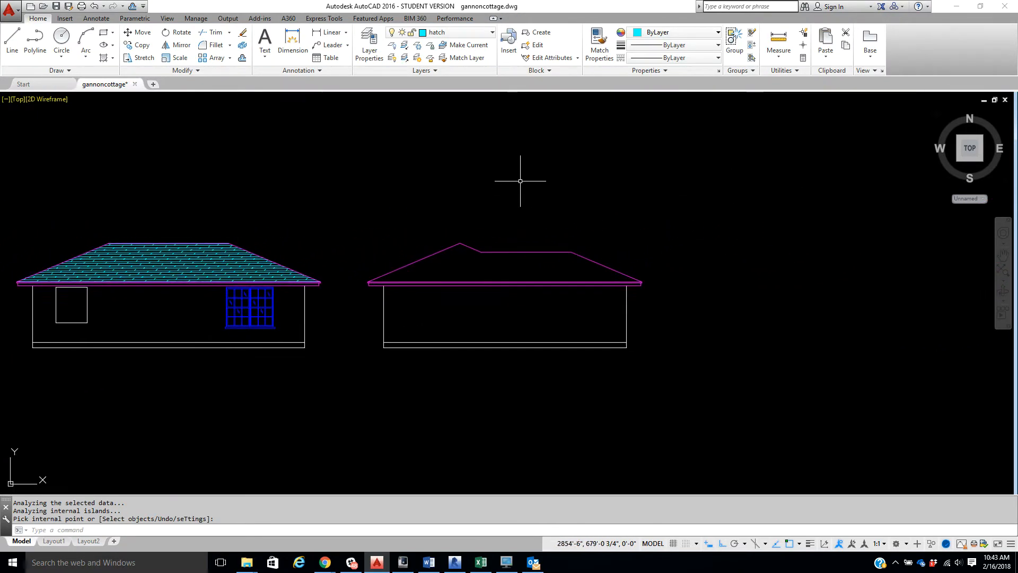
{"action": "left_click", "coordinate": [113, 58]}
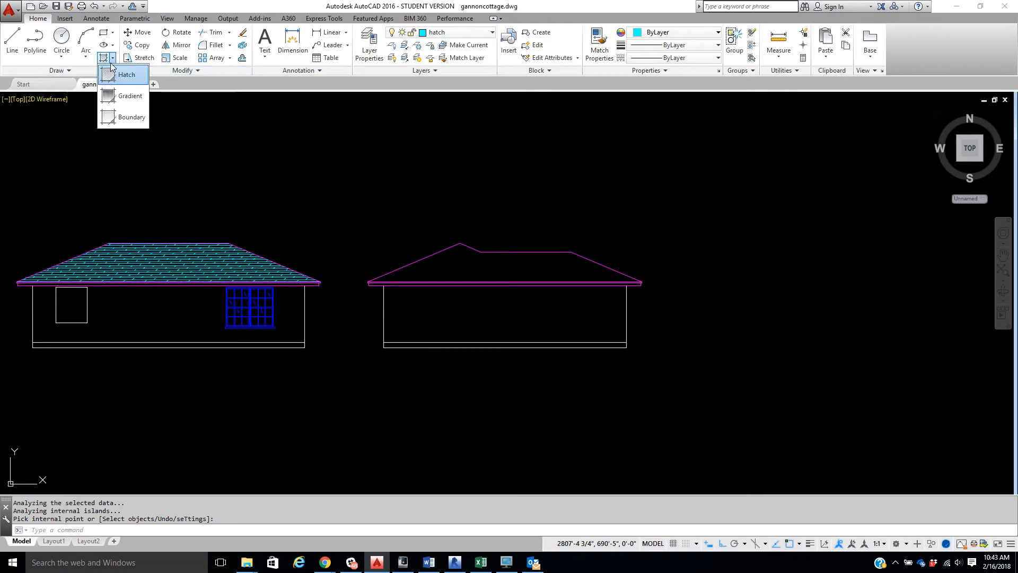
{"action": "left_click", "coordinate": [113, 77]}
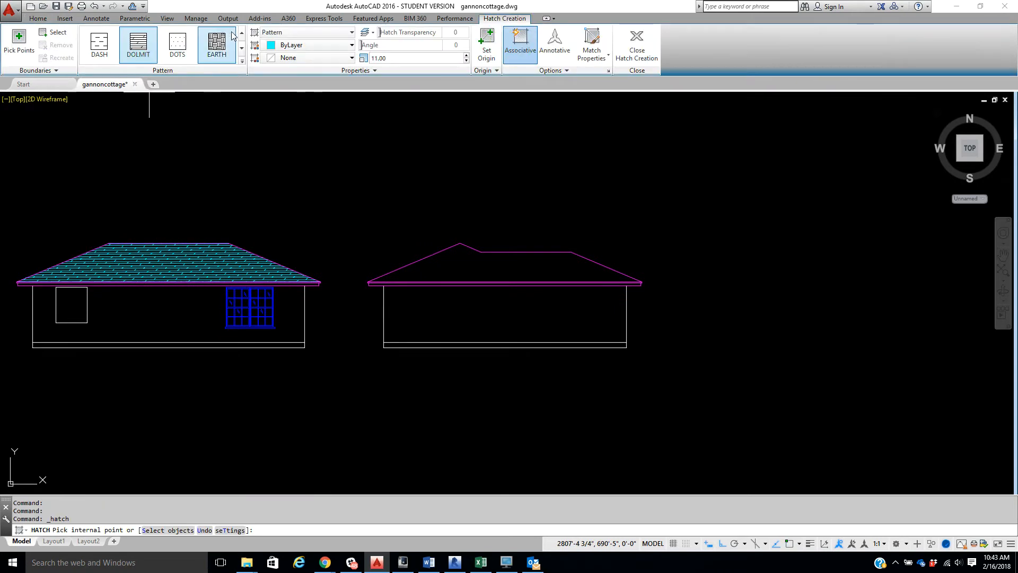
{"action": "left_click", "coordinate": [241, 49]}
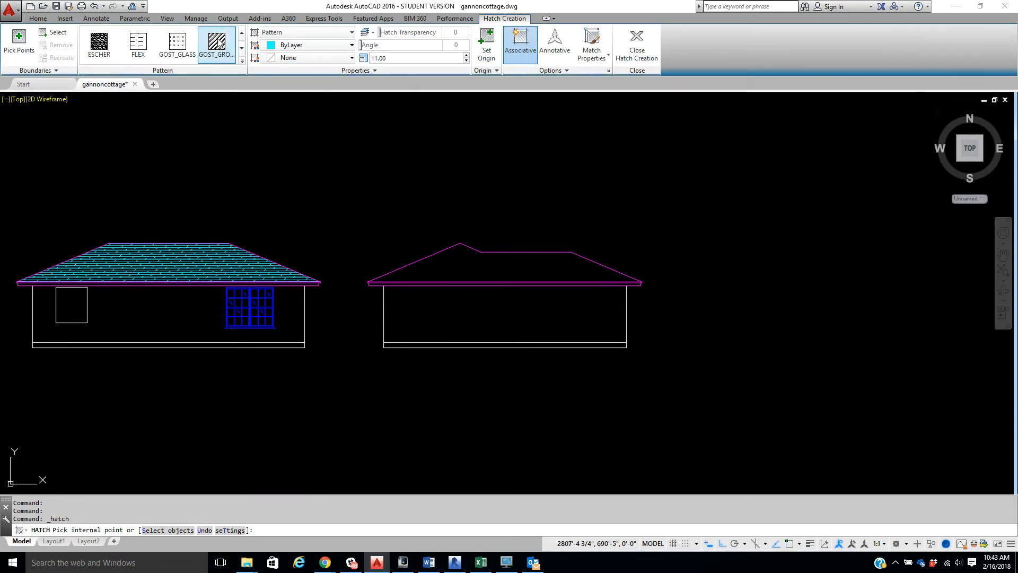
{"action": "left_click", "coordinate": [241, 60]}
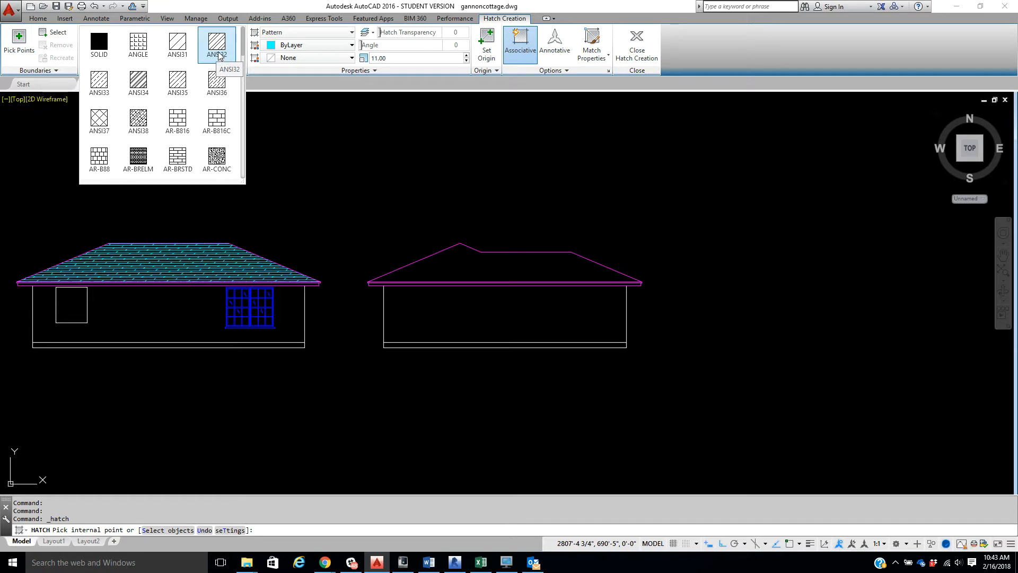
{"action": "left_click", "coordinate": [216, 57]}
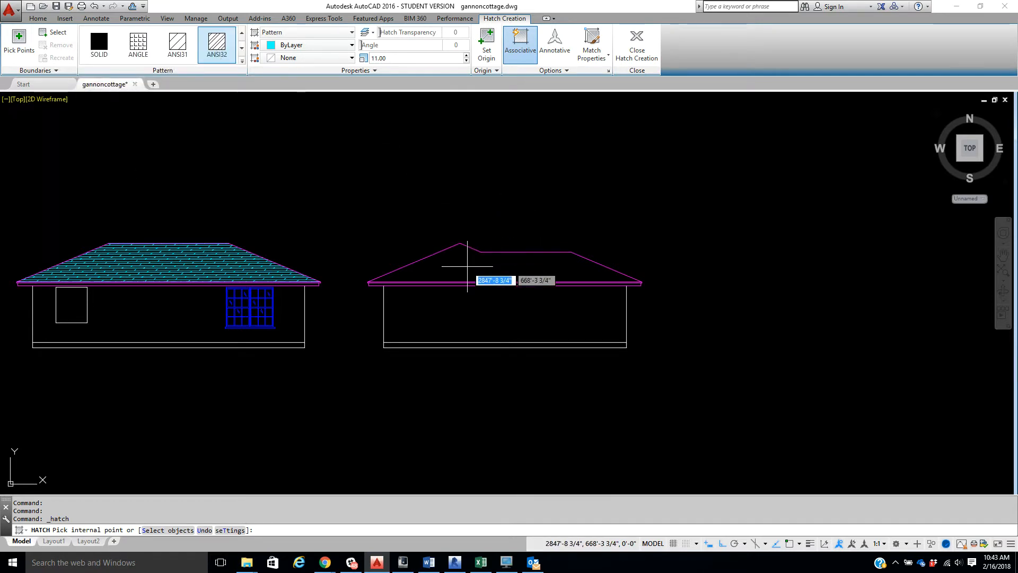
{"action": "left_click", "coordinate": [467, 264]}
{"action": "scroll", "coordinate": [467, 264], "scroll_direction": "up", "scroll_amount": 4}
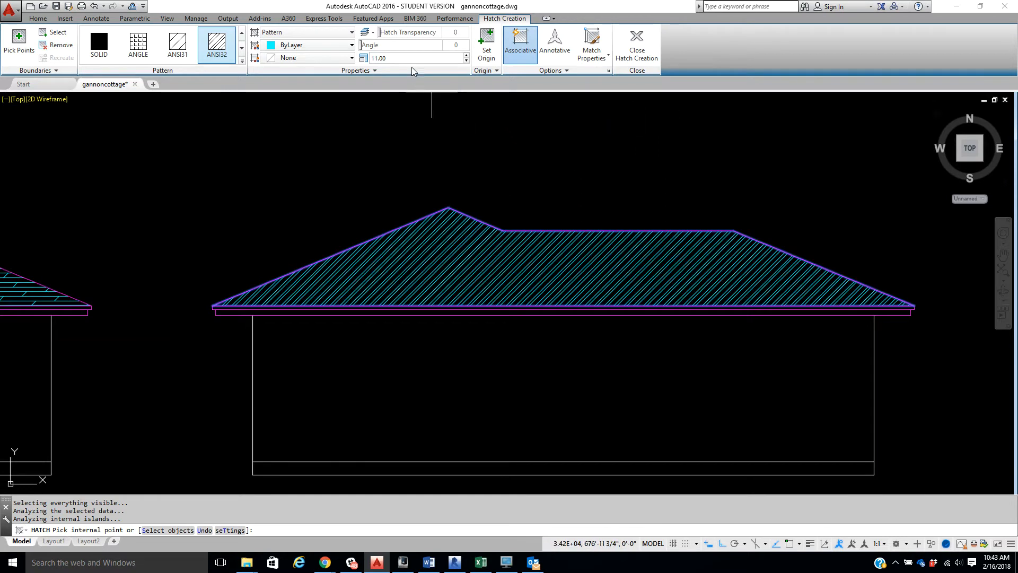
- Set the angle of the fourth roof's ANSI32 hatch to 45 so its lines run vertically
{"action": "left_click_drag", "start_coordinate": [455, 44], "coordinate": [372, 47]}
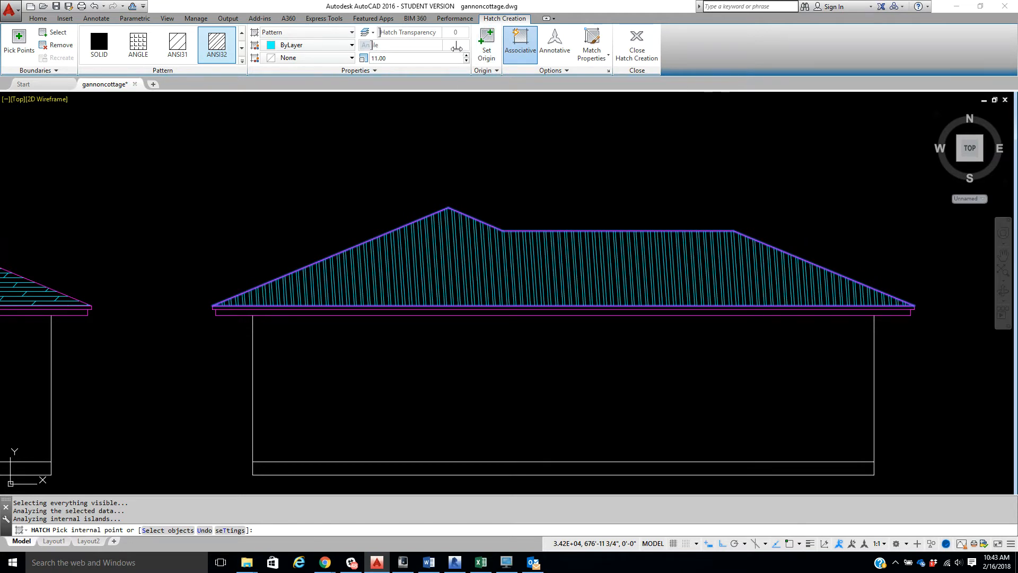
{"action": "type", "text": "45"}
{"action": "key", "text": "Return"}
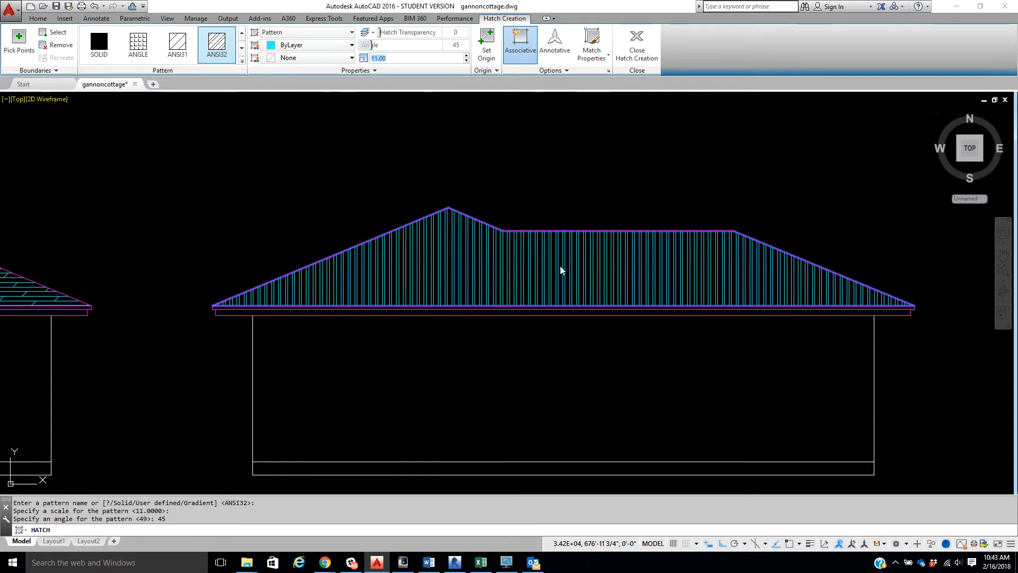
- Set the ANSI32 roof hatch's scale to 17 after trying 15, and finish the hatch
{"action": "type", "text": "15"}
{"action": "key", "text": "Return"}
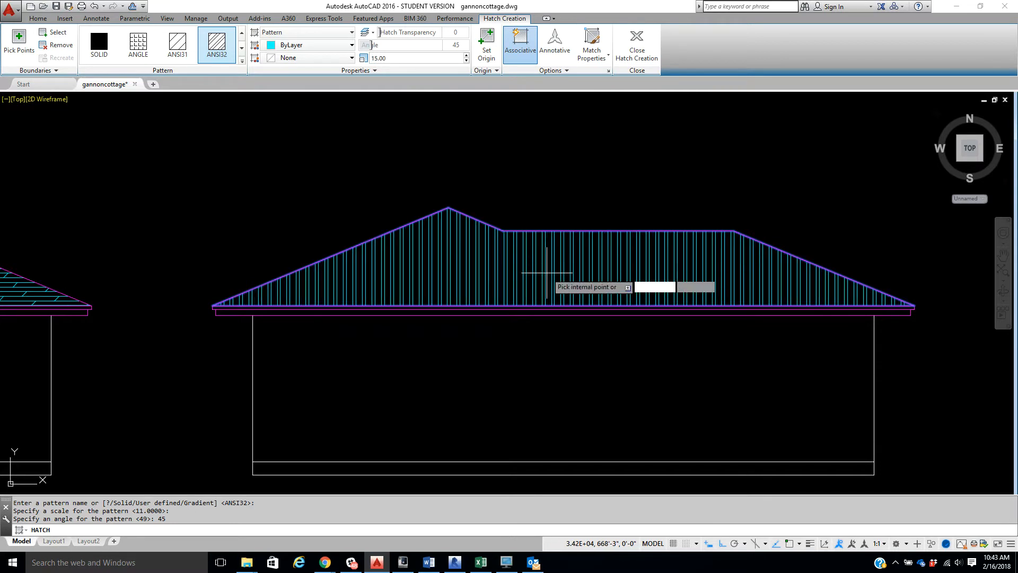
{"action": "left_click", "coordinate": [377, 59]}
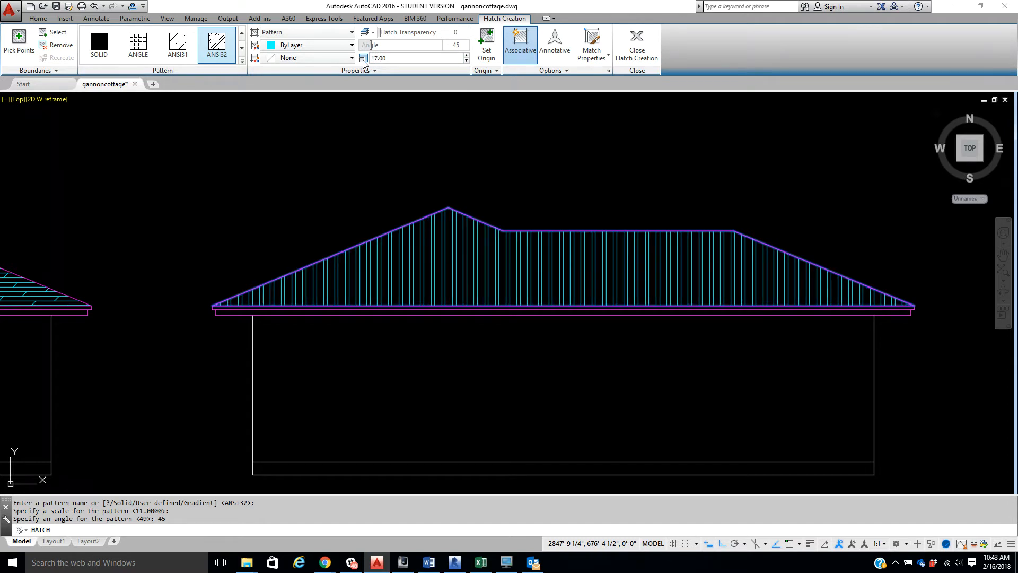
{"action": "key", "text": "Return"}
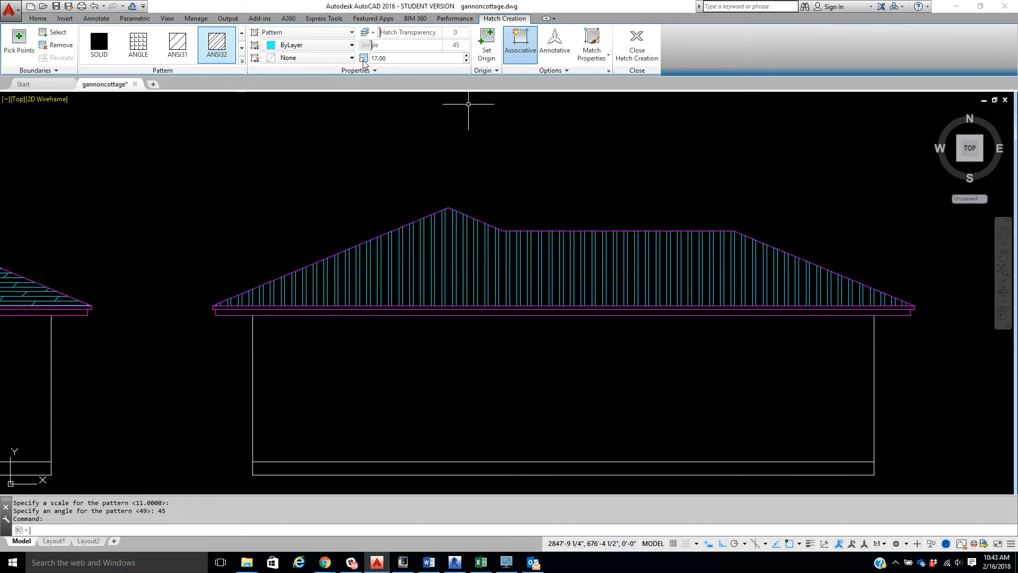
- Review the roof hatches across all four elevations and compare their patterns
{"action": "scroll", "coordinate": [386, 133], "scroll_direction": "down", "scroll_amount": 3}
{"action": "mouse_move", "coordinate": [386, 136]}
{"action": "middle_mouse_down"}
{"action": "mouse_move", "coordinate": [573, 189]}
{"action": "mouse_move", "coordinate": [592, 184]}
{"action": "middle_mouse_up"}
{"action": "scroll", "coordinate": [511, 227], "scroll_direction": "down", "scroll_amount": 5}
{"action": "middle_click_drag", "start_coordinate": [511, 227], "coordinate": [707, 244]}
{"action": "scroll", "coordinate": [679, 252], "scroll_direction": "up", "scroll_amount": 2}
{"action": "scroll", "coordinate": [679, 251], "scroll_direction": "down", "scroll_amount": 2}
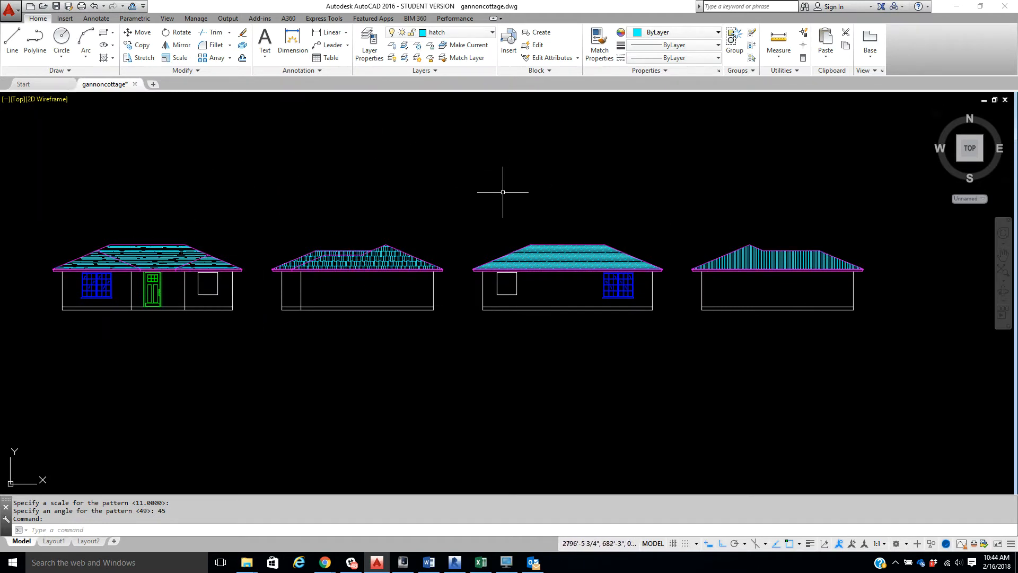
{"action": "left_click", "coordinate": [783, 256]}
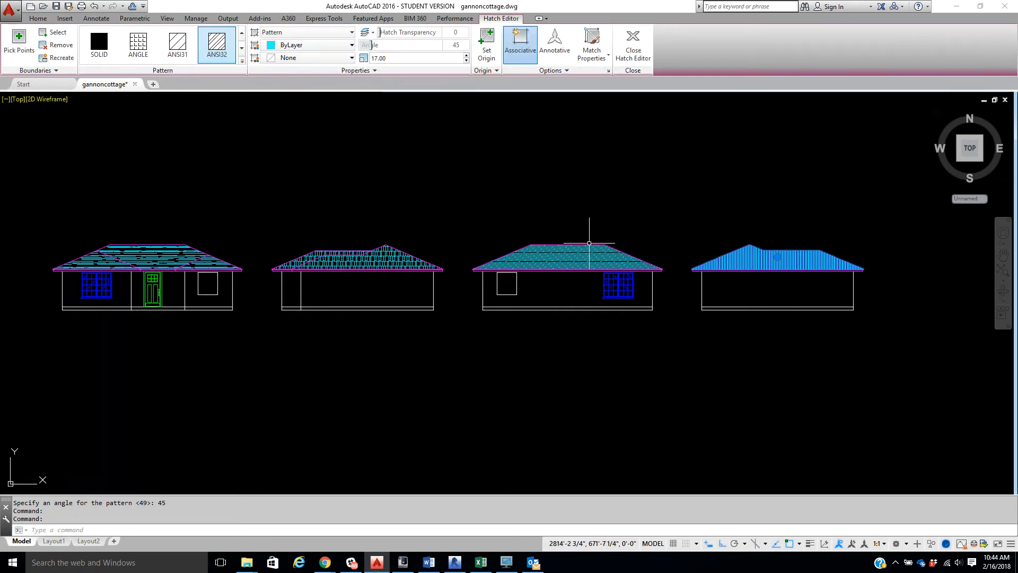
{"action": "key", "text": "Escape"}
{"action": "key", "text": "Escape"}
{"action": "scroll", "coordinate": [710, 234], "scroll_direction": "up", "scroll_amount": 5}
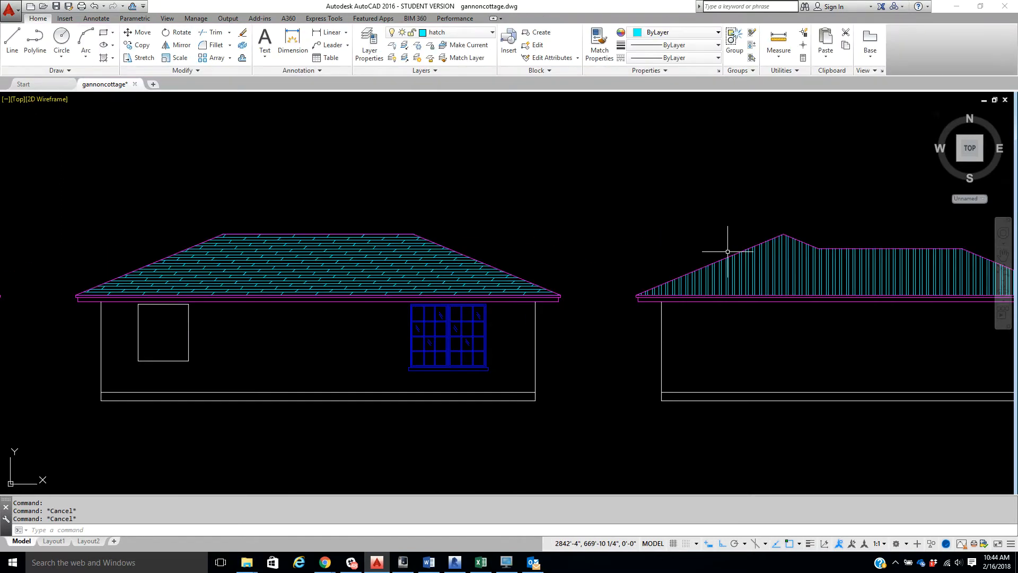
{"action": "scroll", "coordinate": [723, 244], "scroll_direction": "down", "scroll_amount": 3}
{"action": "scroll", "coordinate": [721, 253], "scroll_direction": "down", "scroll_amount": 3}
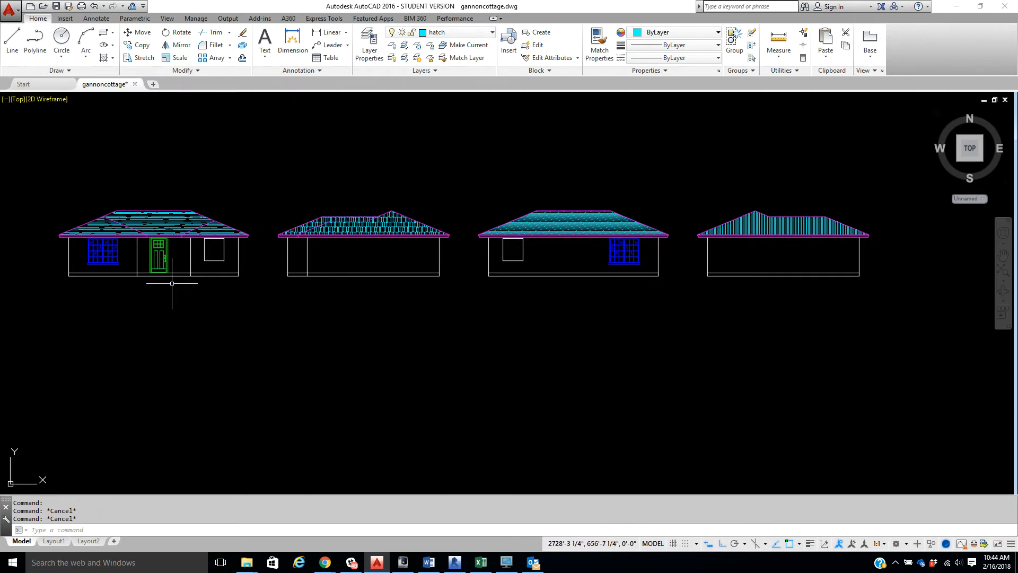
- Start a new hatch with the AR-CONC pattern and fill the first elevation's two window walls and the wall strip right of the door
{"action": "scroll", "coordinate": [357, 255], "scroll_direction": "up", "scroll_amount": 2}
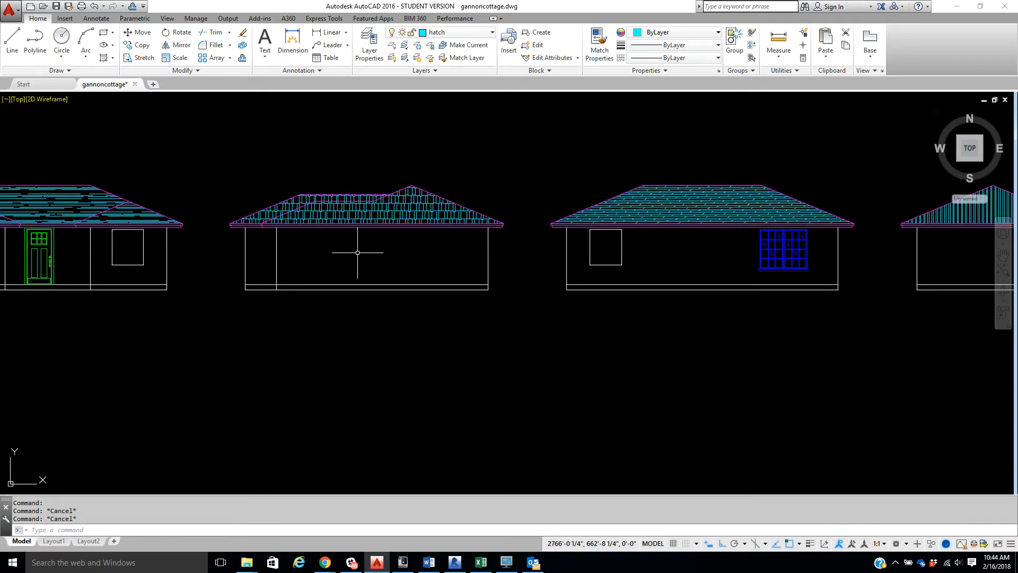
{"action": "mouse_move", "coordinate": [357, 252]}
{"action": "middle_mouse_down"}
{"action": "mouse_move", "coordinate": [354, 273]}
{"action": "mouse_move", "coordinate": [418, 227]}
{"action": "mouse_move", "coordinate": [504, 226]}
{"action": "middle_mouse_up"}
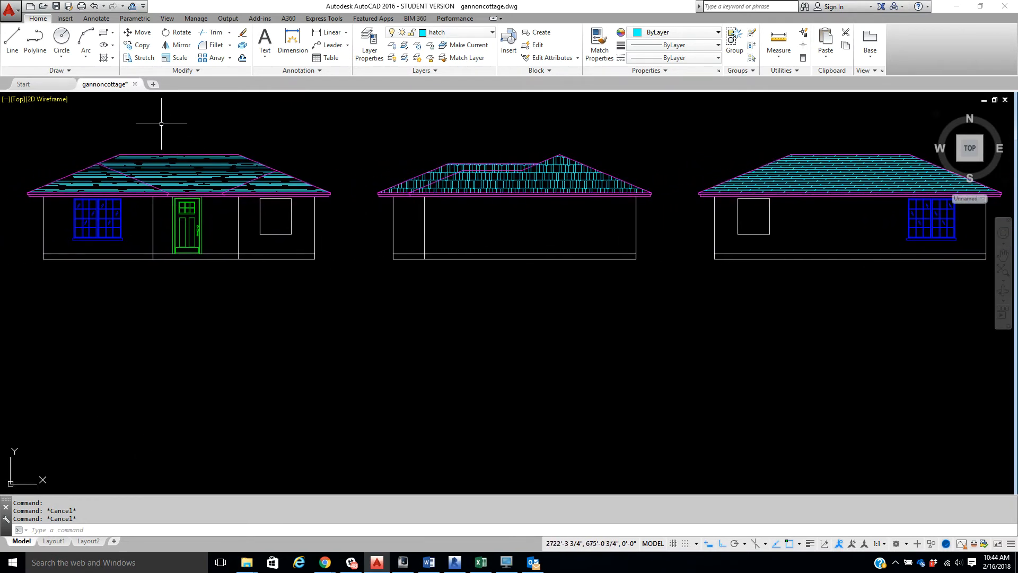
{"action": "left_click", "coordinate": [113, 57]}
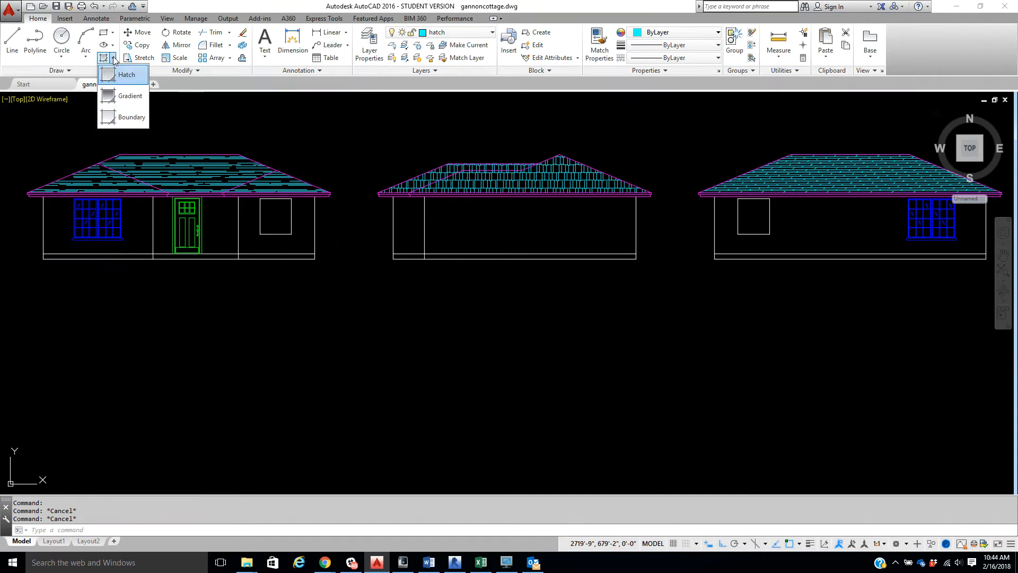
{"action": "left_click", "coordinate": [128, 75]}
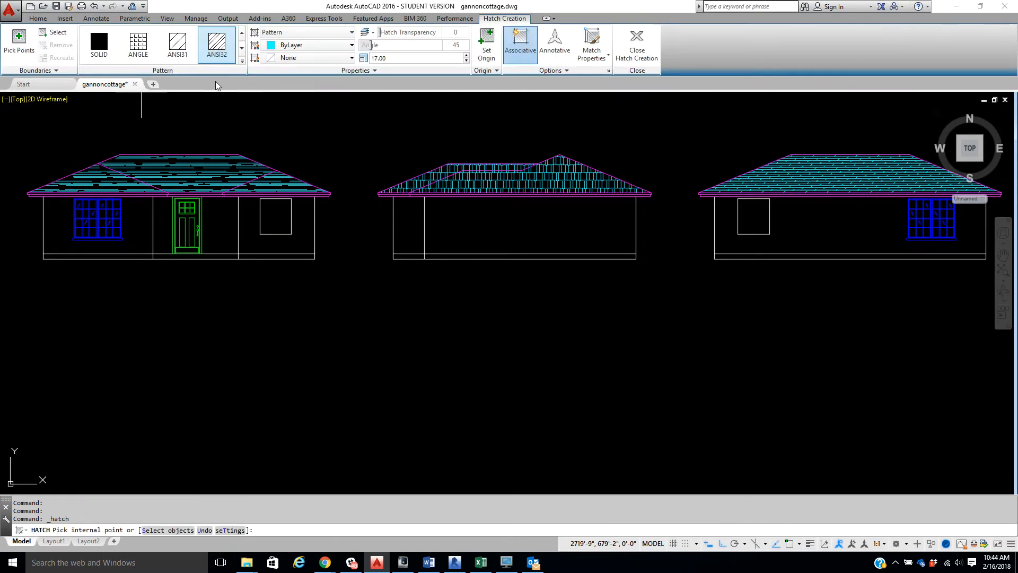
{"action": "left_click", "coordinate": [243, 62]}
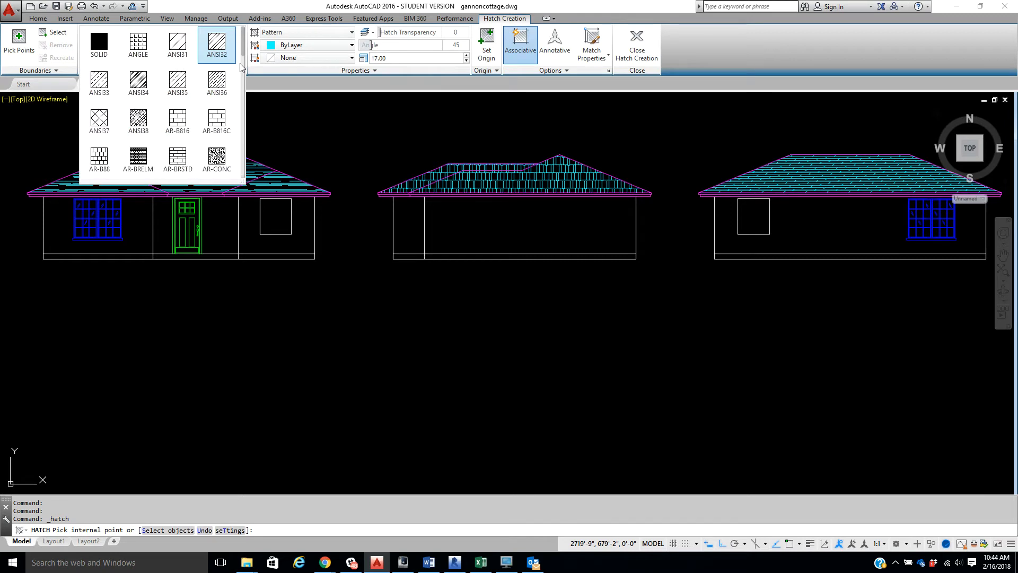
{"action": "left_click_drag", "start_coordinate": [244, 52], "coordinate": [244, 61]}
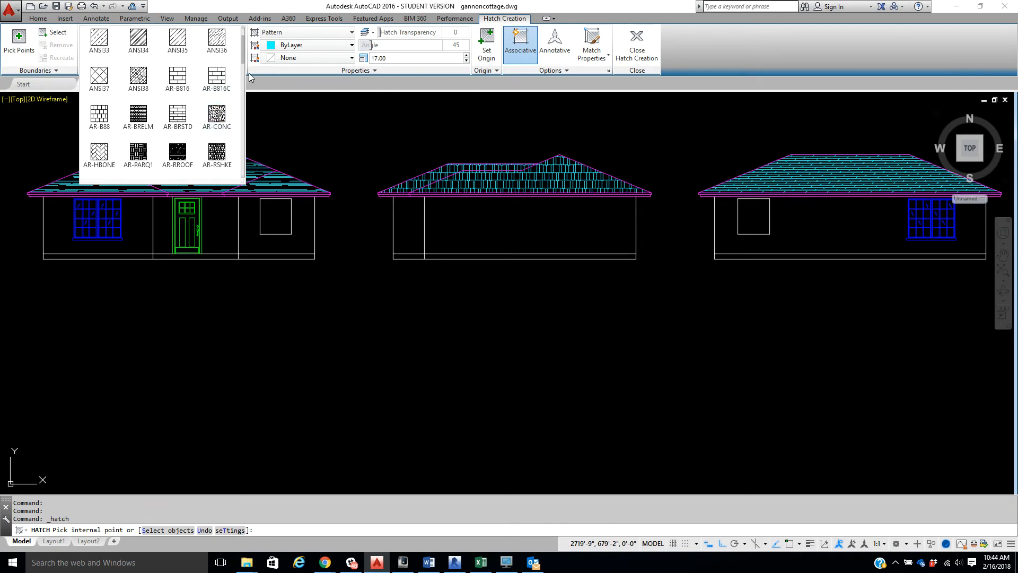
{"action": "left_click_drag", "start_coordinate": [244, 64], "coordinate": [245, 74]}
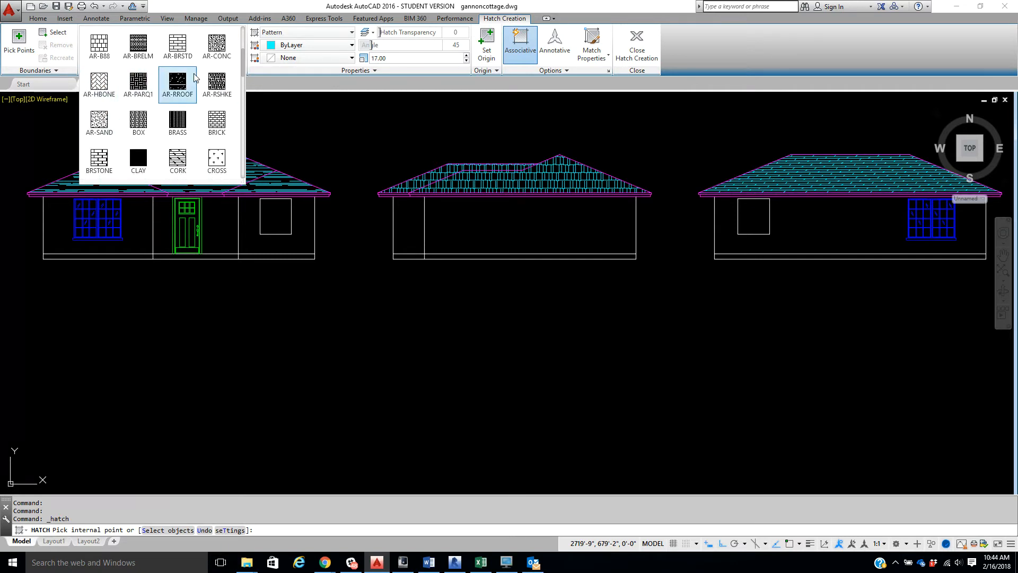
{"action": "left_click", "coordinate": [217, 48]}
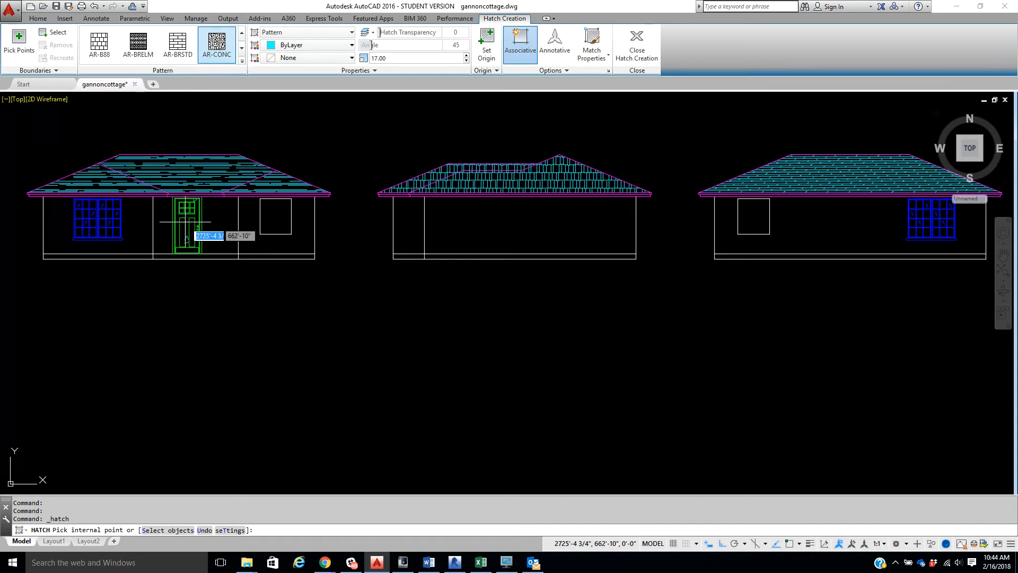
{"action": "scroll", "coordinate": [204, 228], "scroll_direction": "up", "scroll_amount": 2}
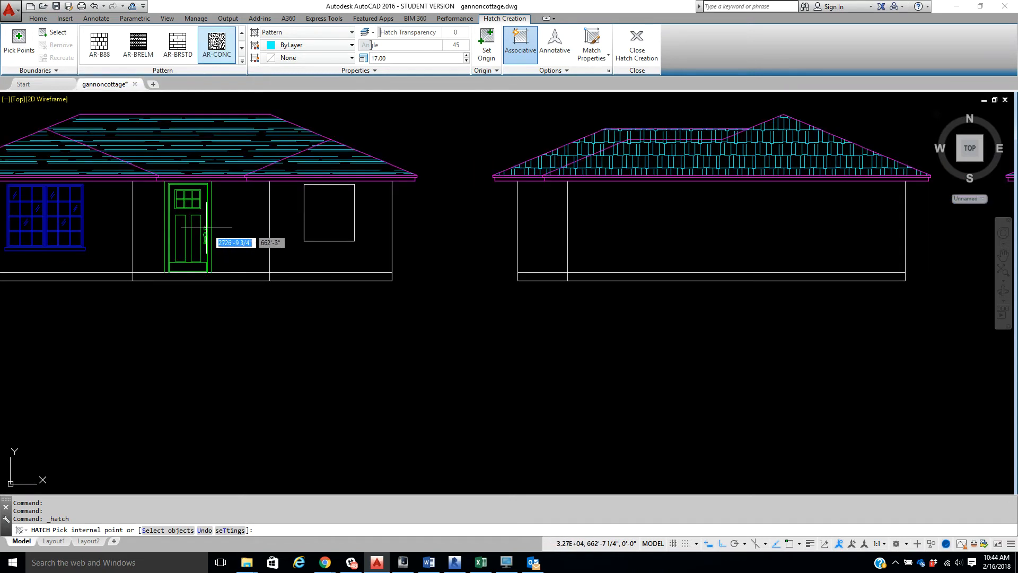
{"action": "left_click", "coordinate": [287, 240]}
{"action": "left_click", "coordinate": [236, 229]}
{"action": "left_click", "coordinate": [110, 228]}
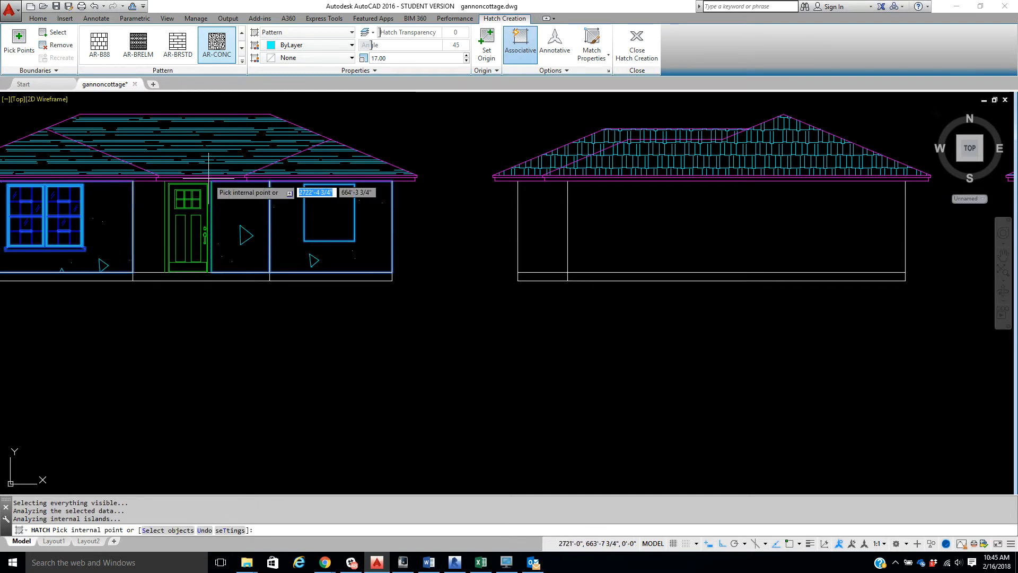
- Set the wall hatch's angle to 0 and its scale to 1, and add the wall strip left of the door
{"action": "left_click", "coordinate": [456, 47]}
{"action": "type", "text": "0"}
{"action": "left_click", "coordinate": [445, 58]}
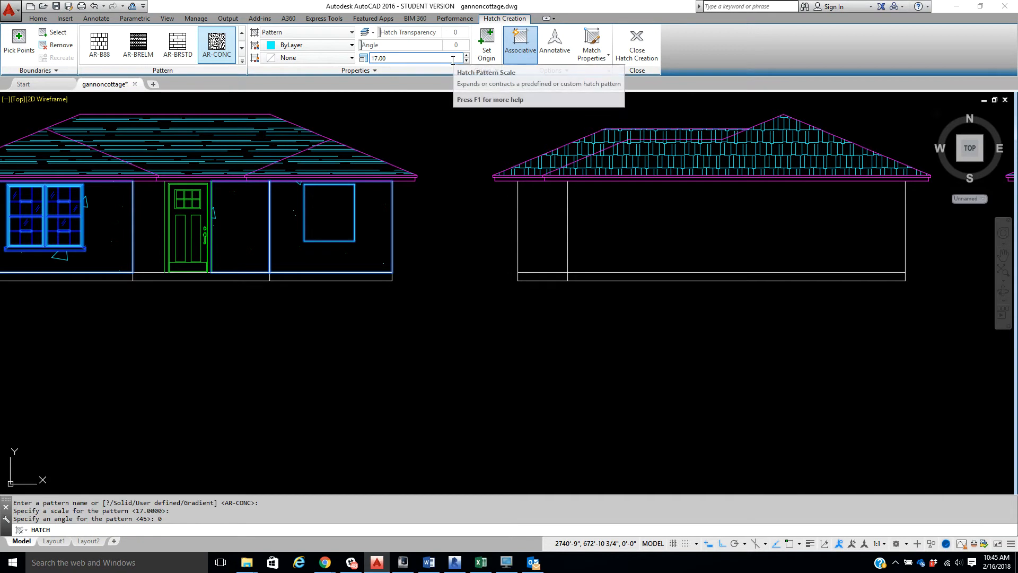
{"action": "left_click", "coordinate": [427, 58]}
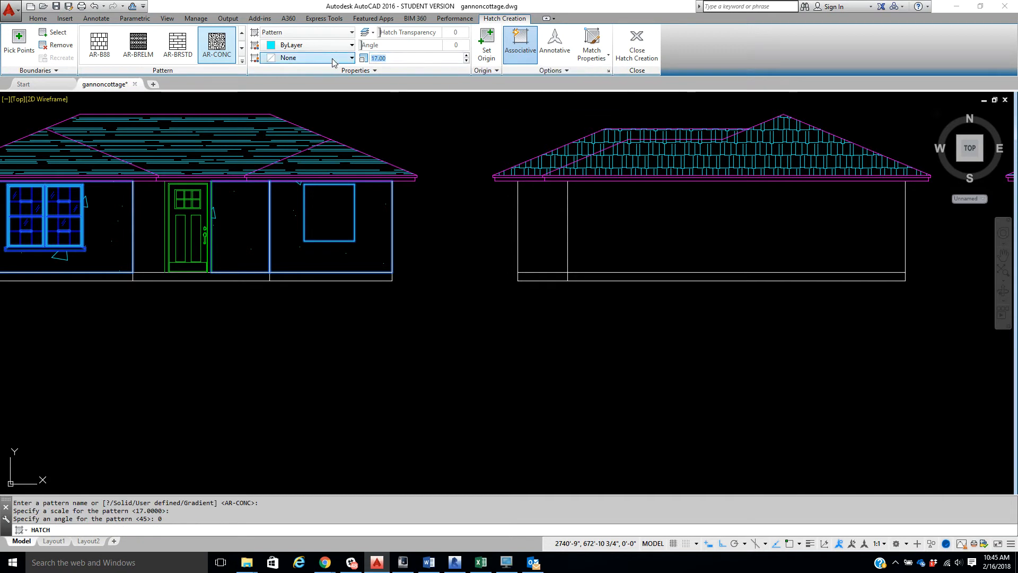
{"action": "type", "text": "1"}
{"action": "key", "text": "Return"}
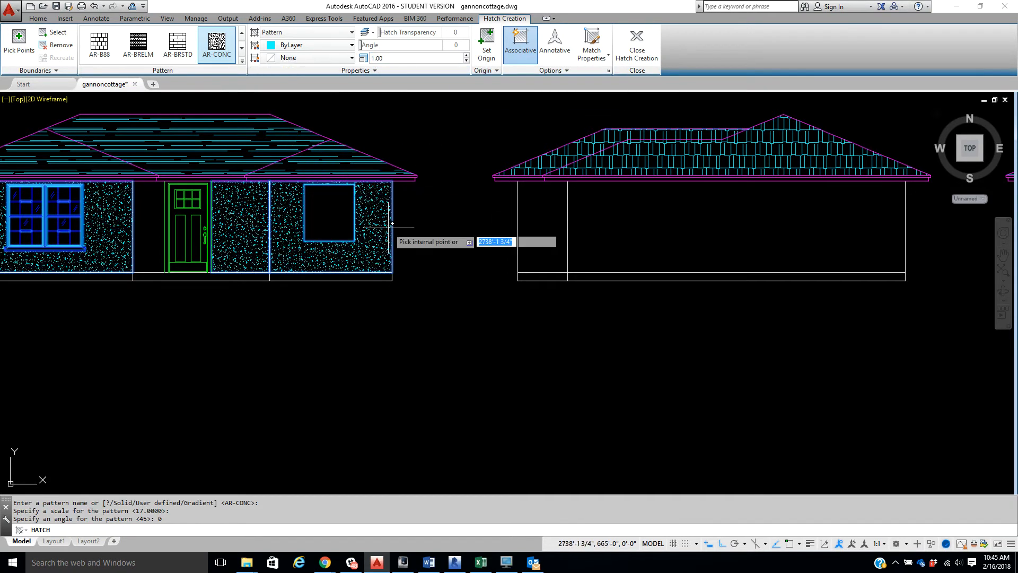
{"action": "left_click", "coordinate": [147, 233]}
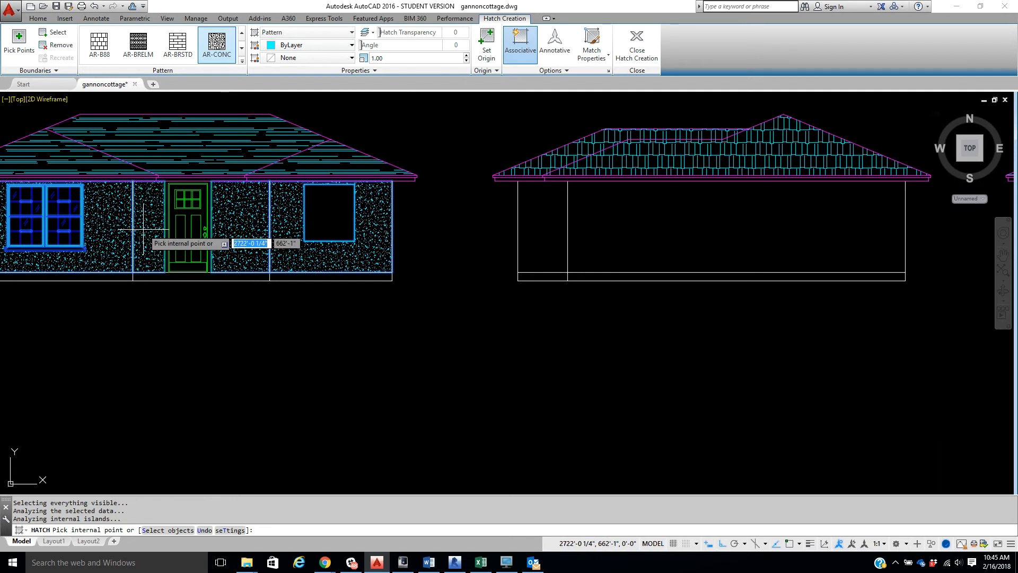
- Set the first elevation's AR-CONC wall hatch scale to 2.5 after trying 5, 2 and 3, and finish the hatch
{"action": "mouse_move", "coordinate": [278, 316]}
{"action": "middle_mouse_down"}
{"action": "mouse_move", "coordinate": [336, 341]}
{"action": "mouse_move", "coordinate": [430, 341]}
{"action": "middle_mouse_up"}
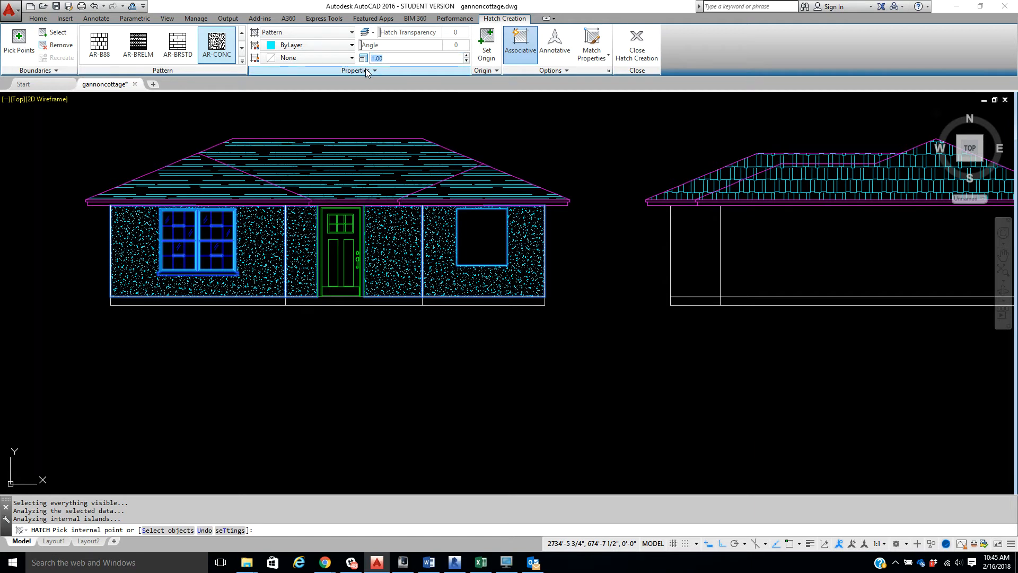
{"action": "key", "text": "Return"}
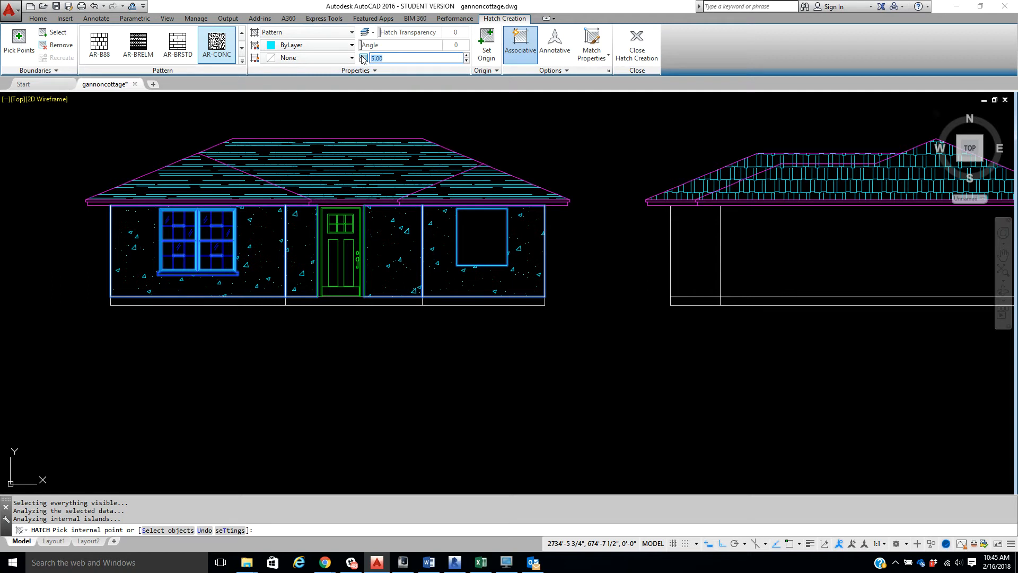
{"action": "key", "text": "Return"}
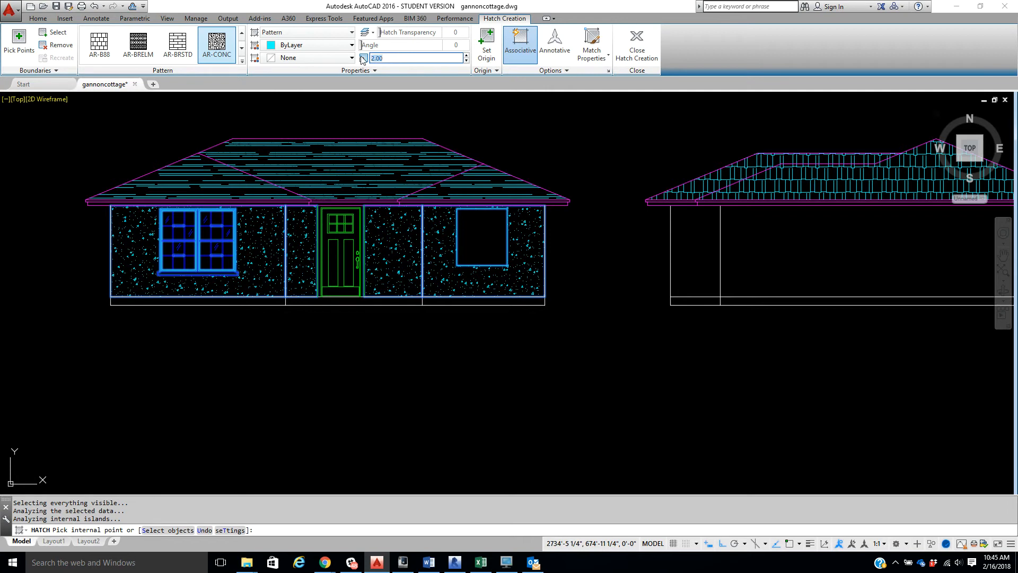
{"action": "type", "text": "3"}
{"action": "key", "text": "Return"}
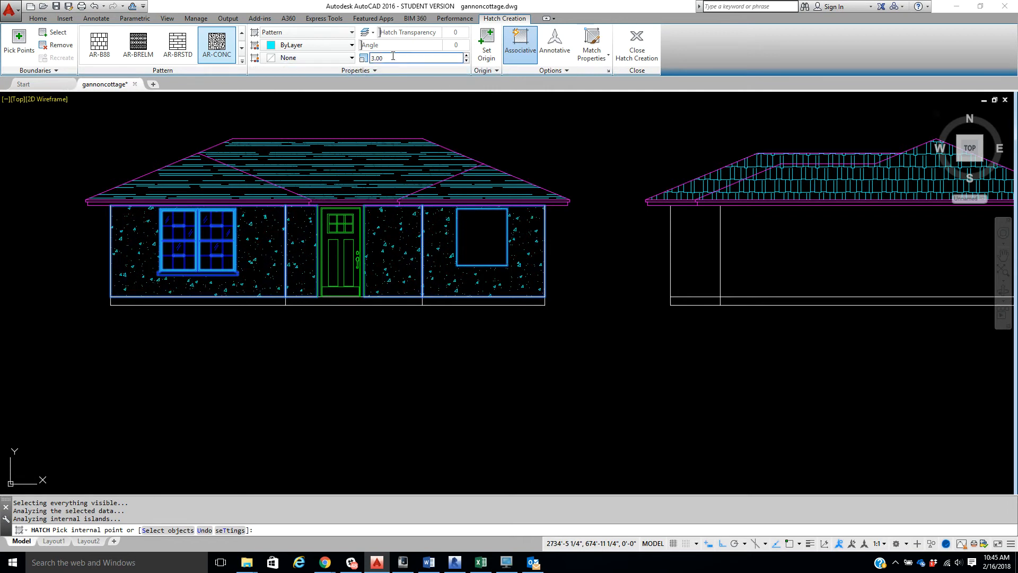
{"action": "left_click", "coordinate": [377, 60]}
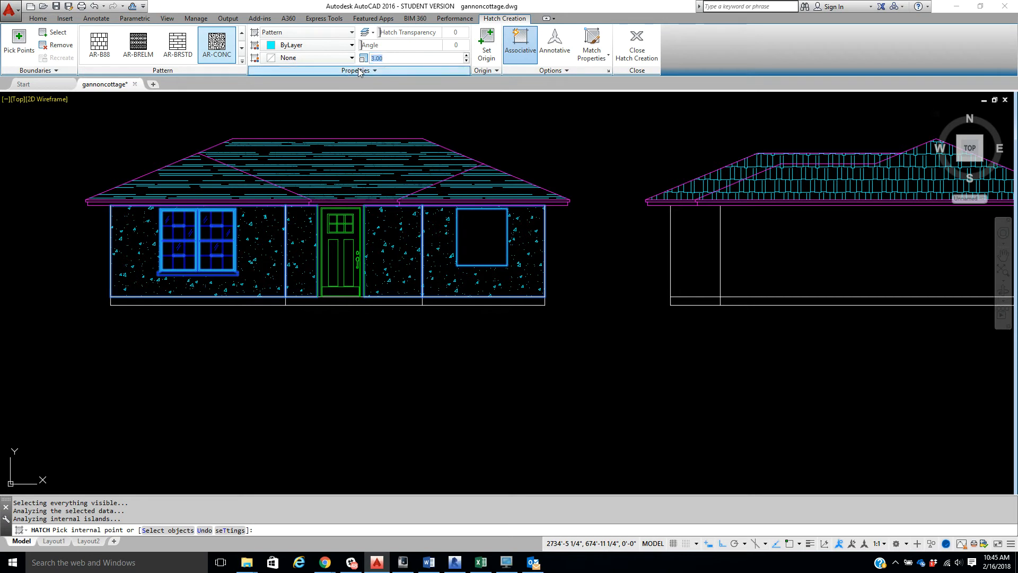
{"action": "key", "text": "Return"}
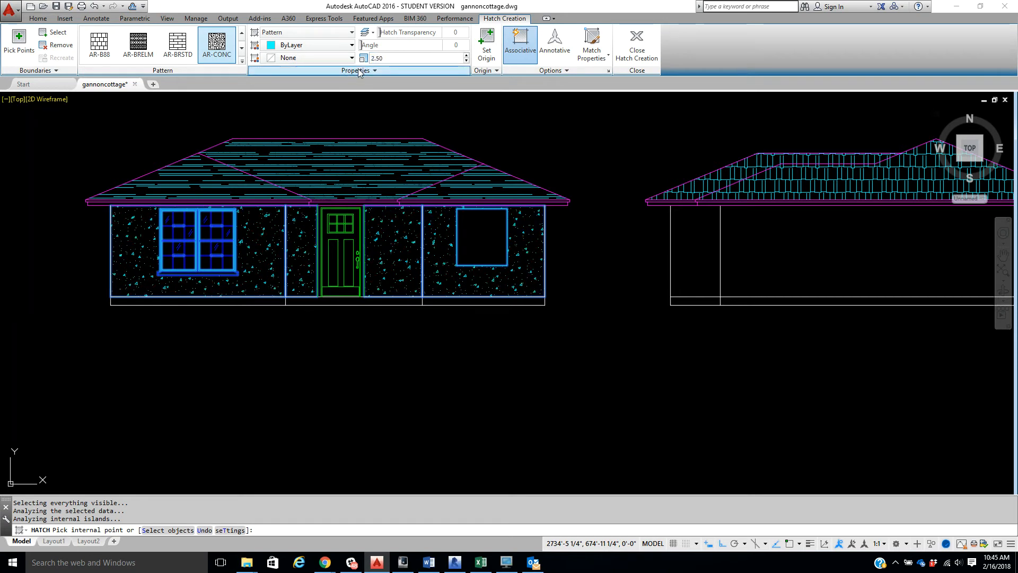
{"action": "right_click", "coordinate": [594, 136]}
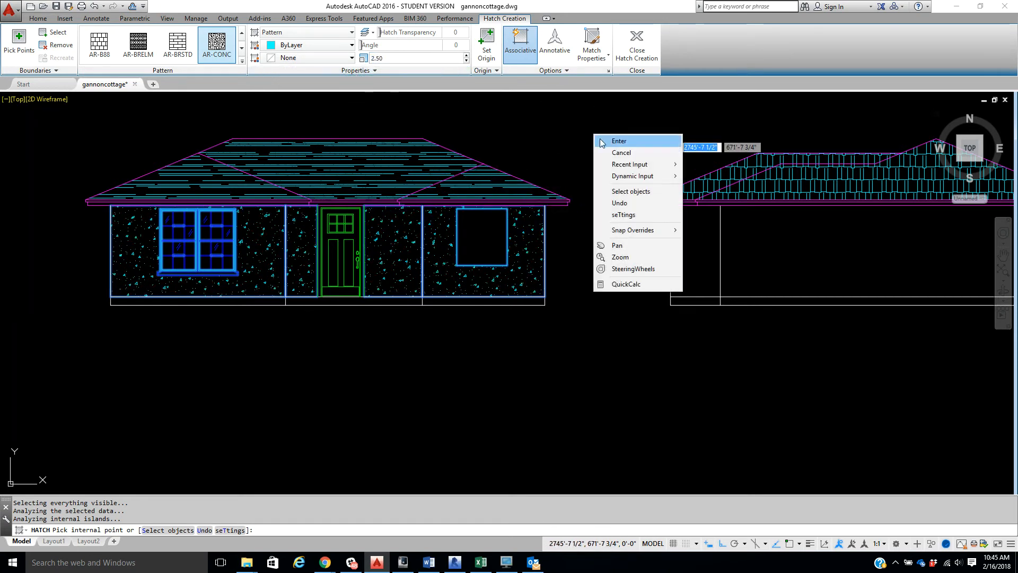
{"action": "left_click", "coordinate": [611, 141]}
- Start a new hatch with the AR-SAND pattern and fill both wall areas of the second elevation
{"action": "mouse_move", "coordinate": [675, 140]}
{"action": "middle_mouse_down"}
{"action": "mouse_move", "coordinate": [428, 144]}
{"action": "mouse_move", "coordinate": [301, 127]}
{"action": "middle_mouse_up"}
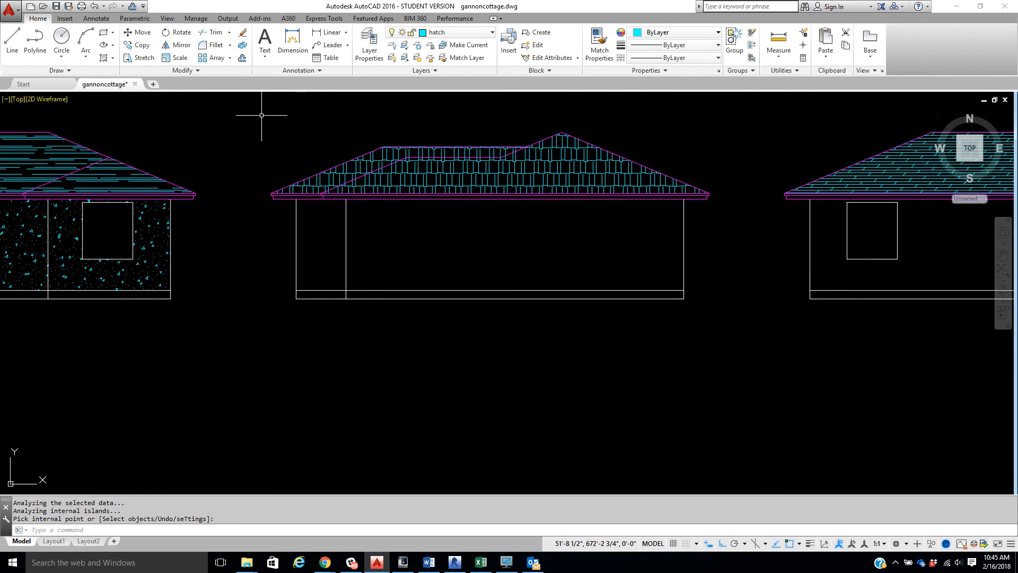
{"action": "left_click", "coordinate": [113, 61]}
{"action": "left_click", "coordinate": [118, 74]}
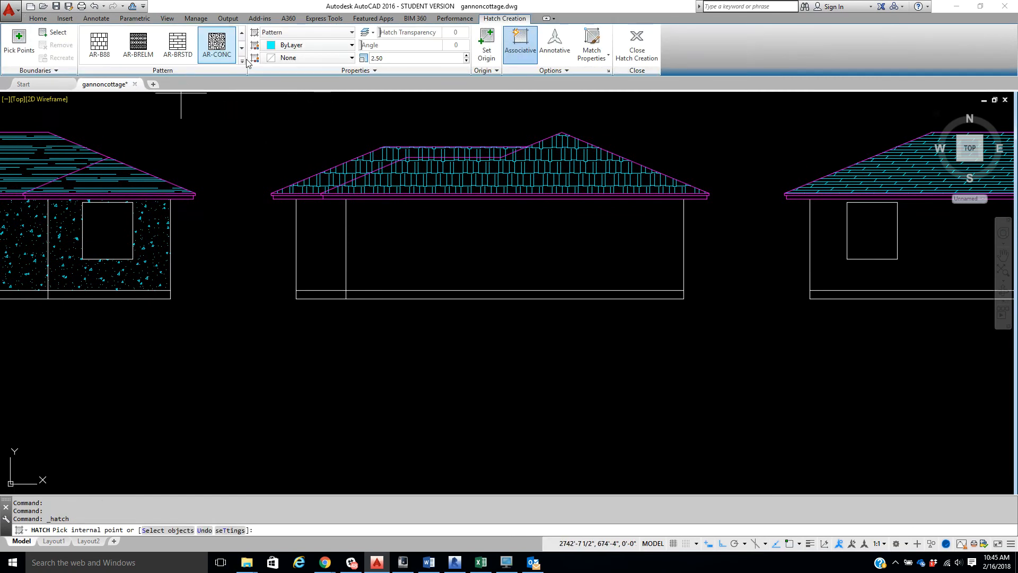
{"action": "left_click", "coordinate": [242, 62]}
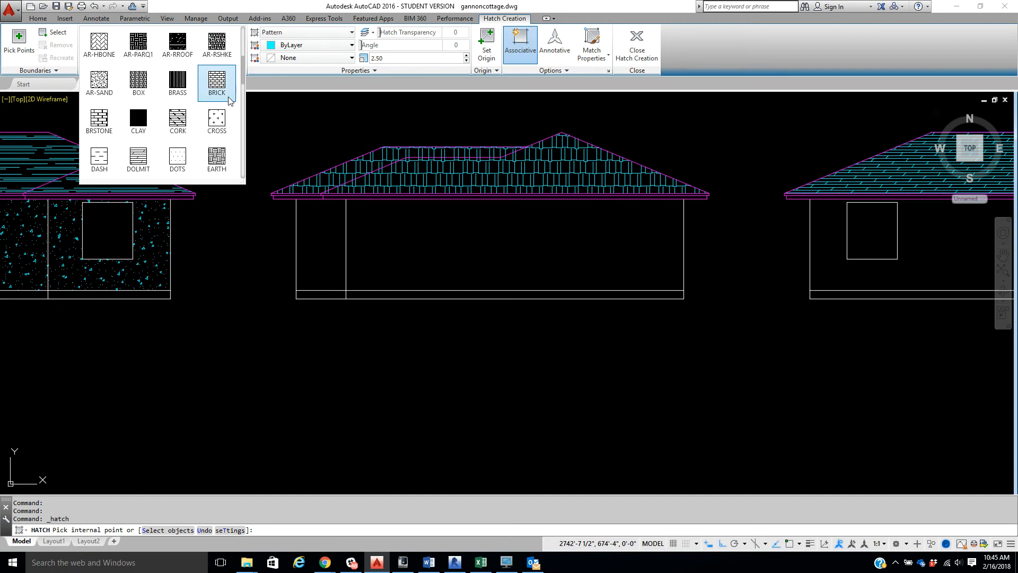
{"action": "scroll", "coordinate": [229, 101], "scroll_direction": "down", "scroll_amount": 5}
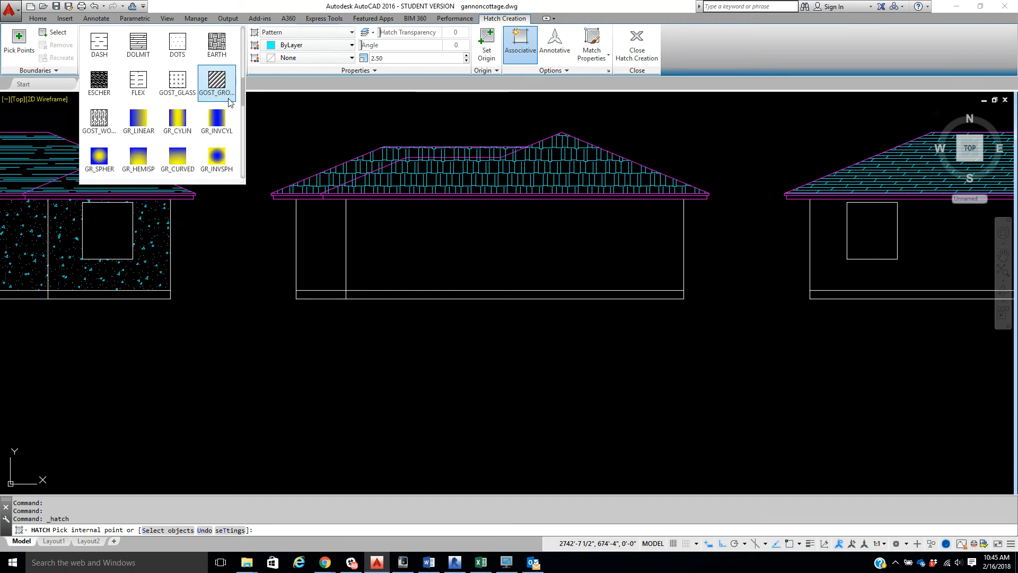
{"action": "scroll", "coordinate": [230, 103], "scroll_direction": "down", "scroll_amount": 4}
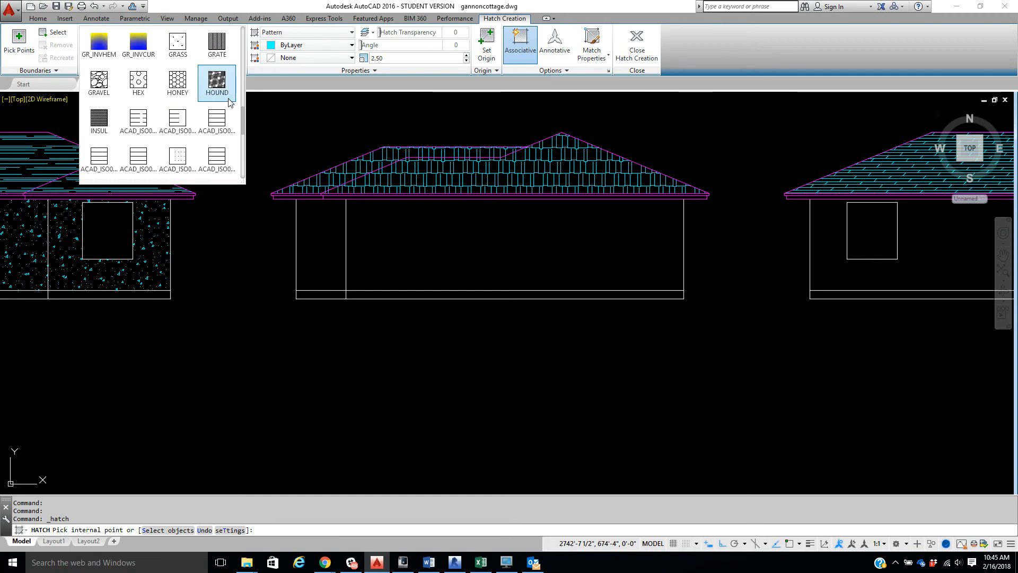
{"action": "scroll", "coordinate": [229, 101], "scroll_direction": "up", "scroll_amount": 10}
{"action": "scroll", "coordinate": [229, 101], "scroll_direction": "down", "scroll_amount": 5}
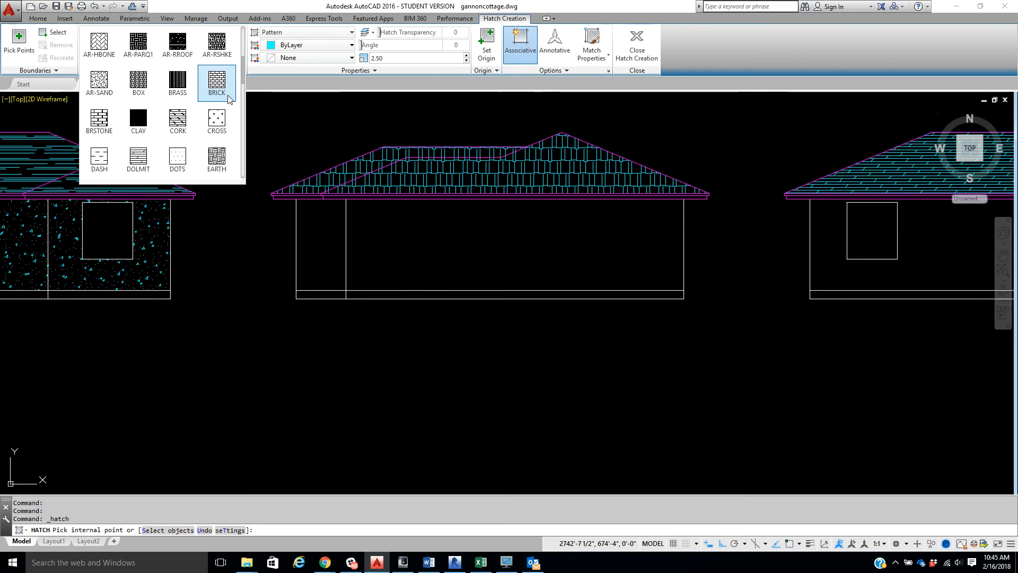
{"action": "left_click", "coordinate": [97, 83]}
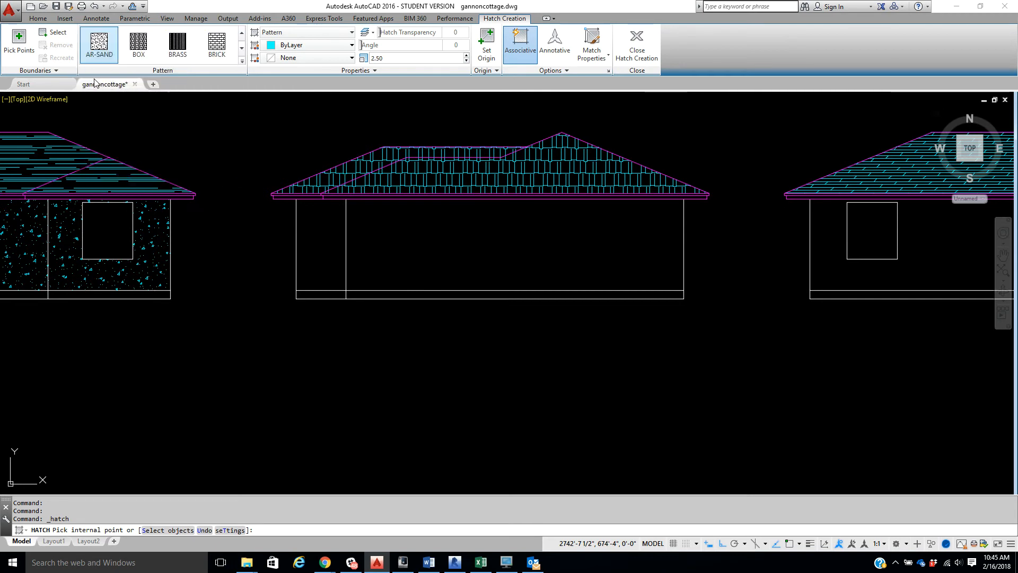
{"action": "left_click", "coordinate": [326, 229]}
{"action": "left_click", "coordinate": [480, 223]}
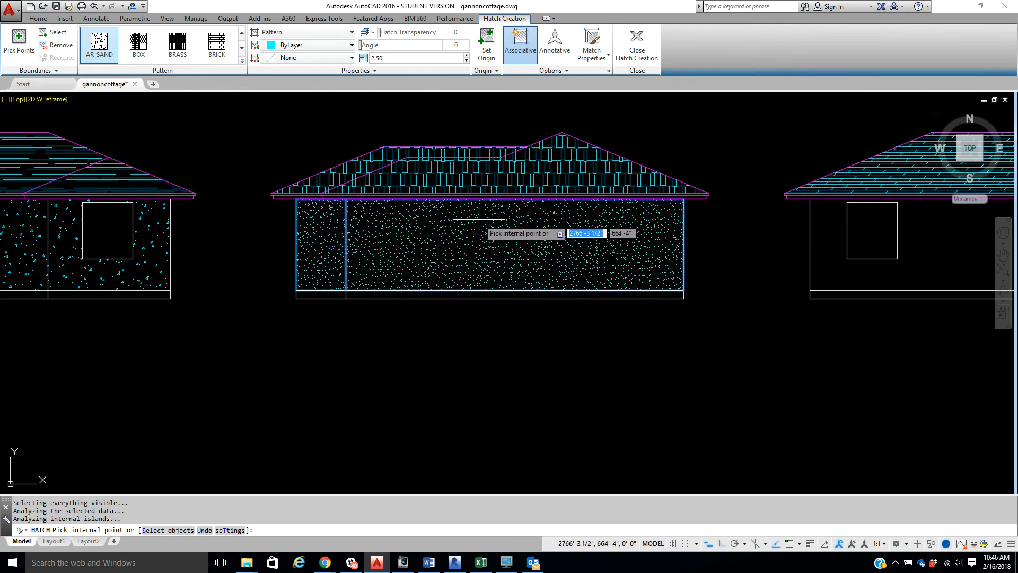
- Set the second elevation's AR-SAND wall hatch scale to 5 after trying 3, and finish the hatch
{"action": "left_click", "coordinate": [371, 58]}
{"action": "type", "text": "3"}
{"action": "key", "text": "Return"}
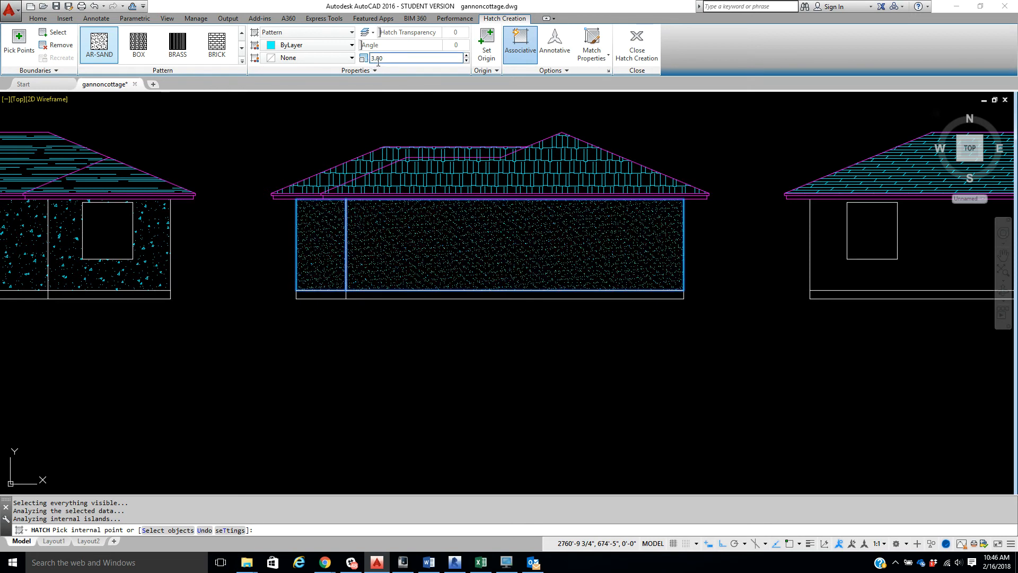
{"action": "type", "text": "5"}
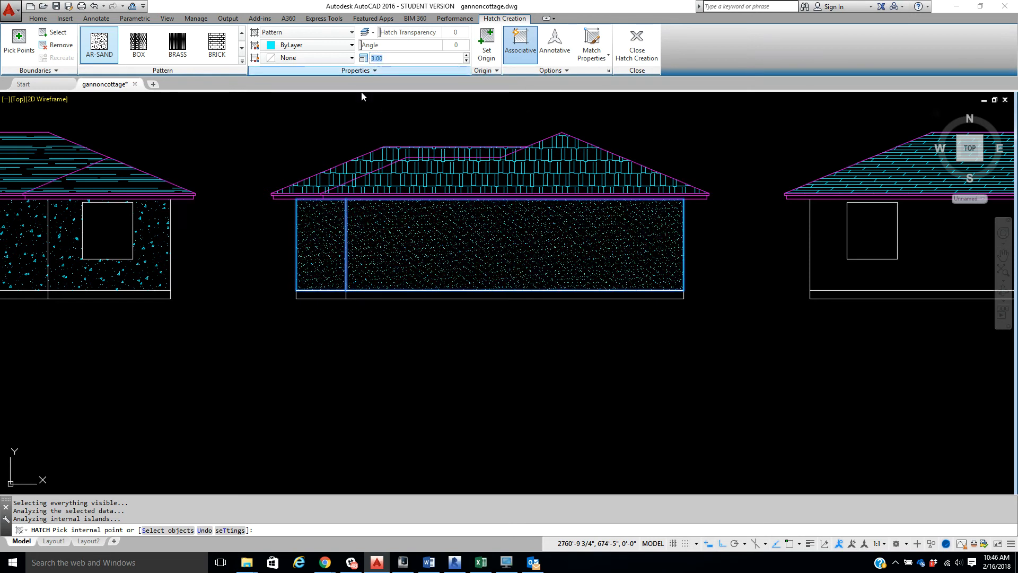
{"action": "key", "text": "Return"}
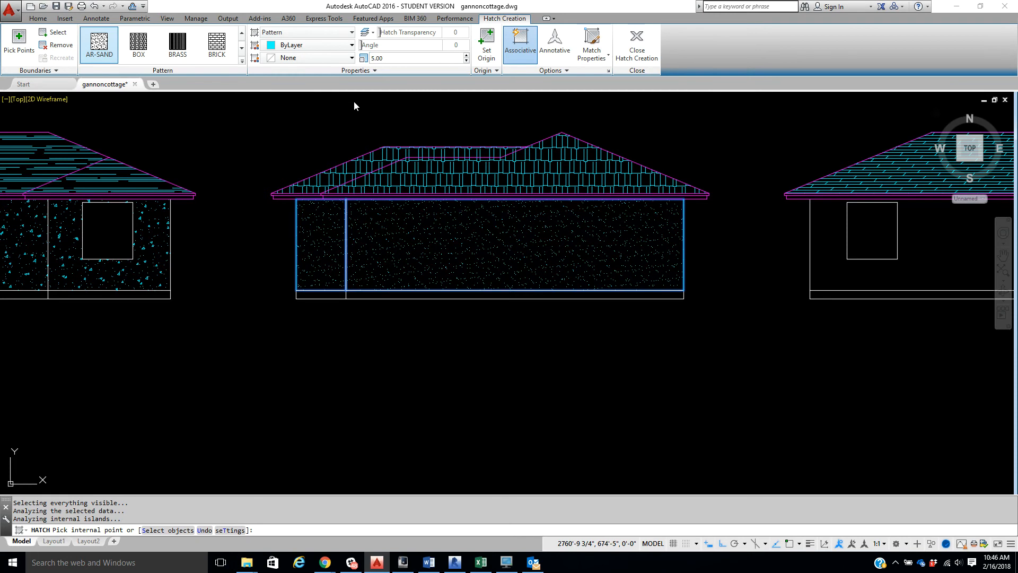
{"action": "key", "text": "Return"}
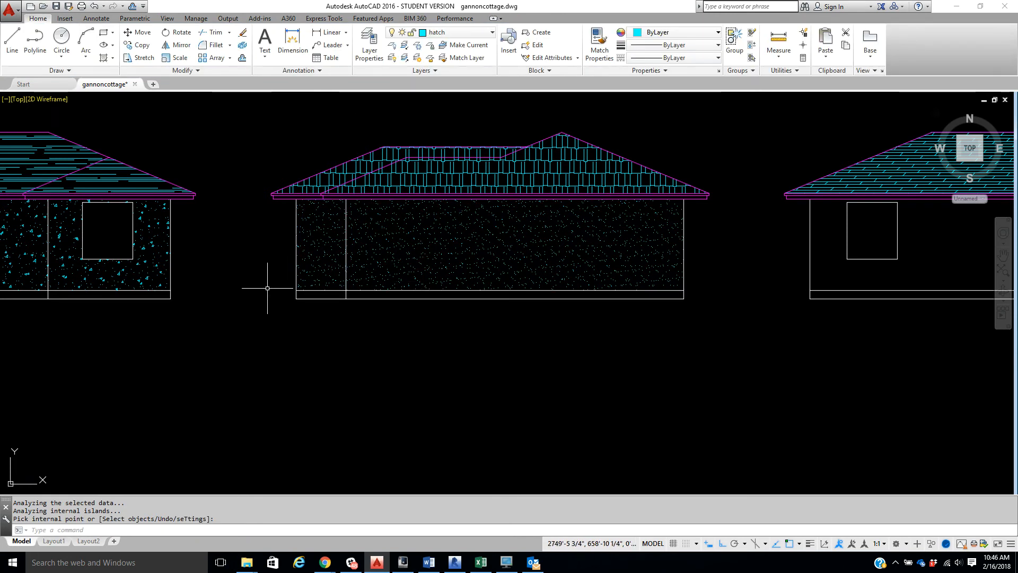
- Offset the upper foundation line of the third elevation, the one with the blue window, upward by 12 inches
{"action": "middle_click_drag", "start_coordinate": [268, 284], "coordinate": [395, 275]}
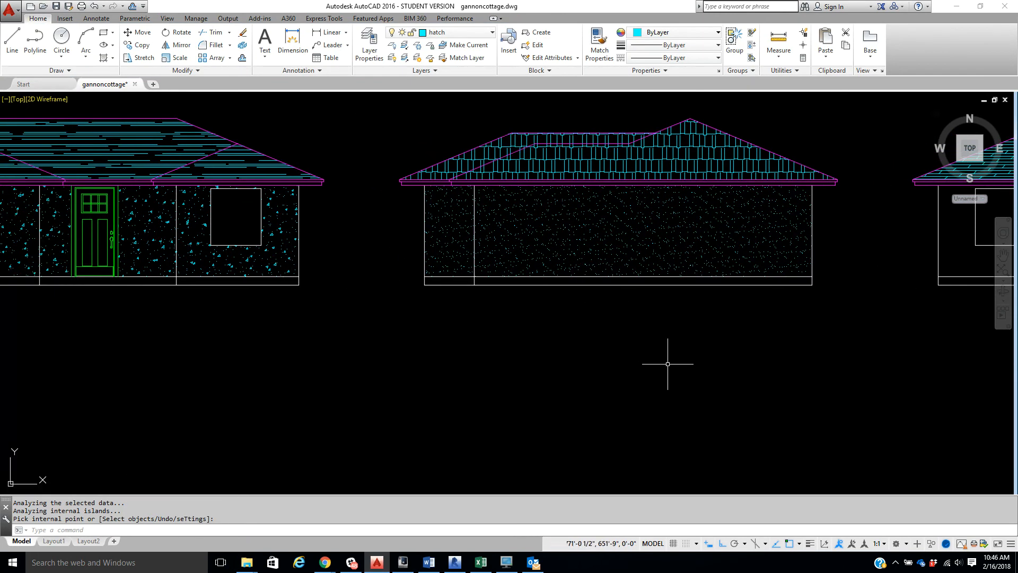
{"action": "mouse_move", "coordinate": [838, 323]}
{"action": "middle_mouse_down"}
{"action": "mouse_move", "coordinate": [235, 324]}
{"action": "mouse_move", "coordinate": [265, 319]}
{"action": "middle_mouse_up"}
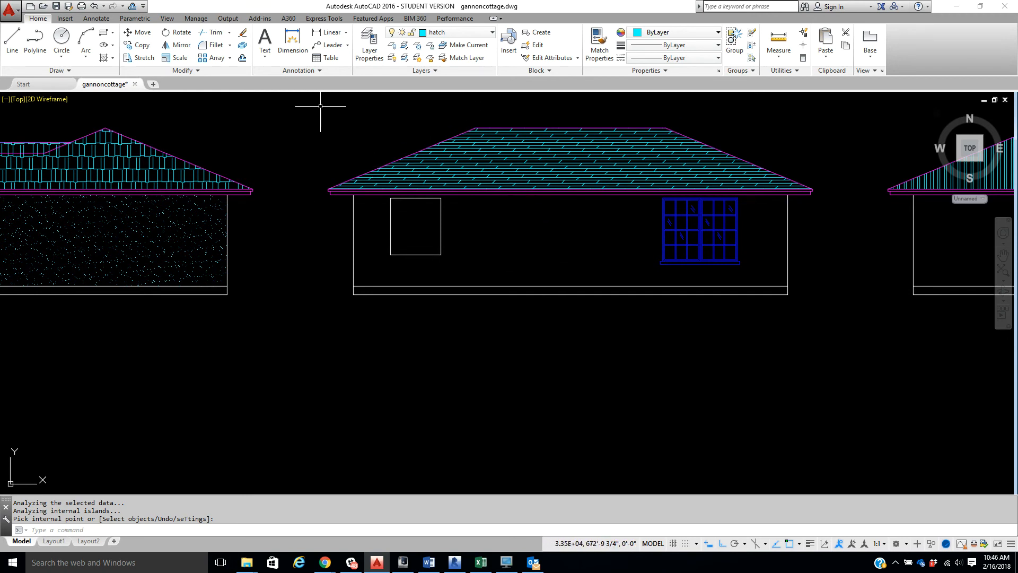
{"action": "left_click", "coordinate": [242, 57]}
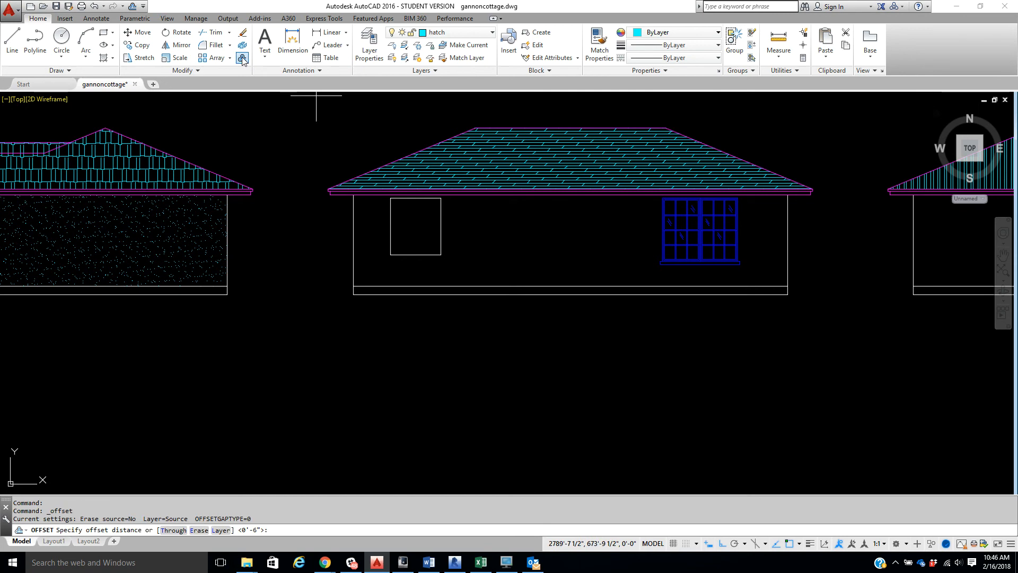
{"action": "key", "text": "Return"}
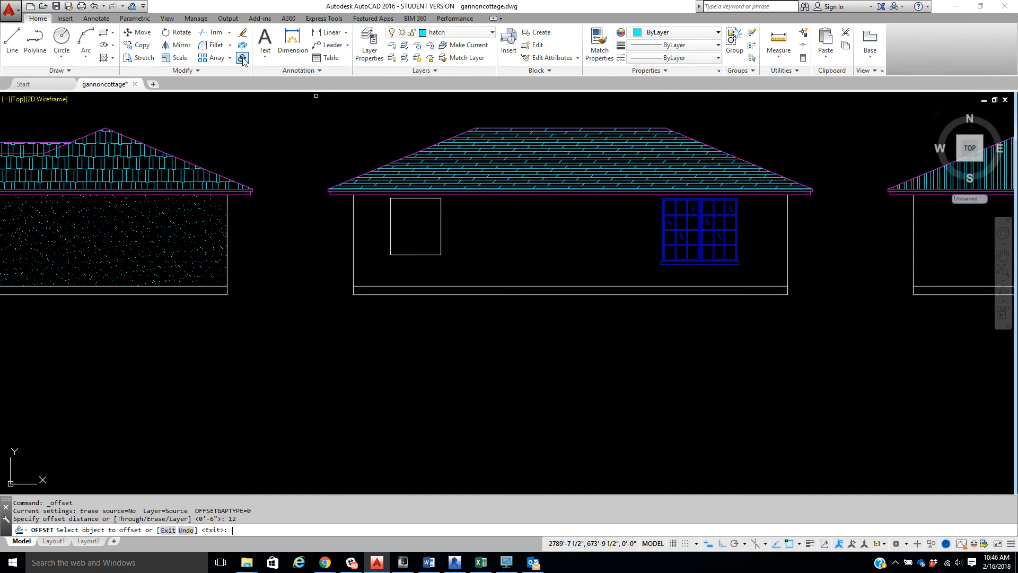
{"action": "left_click", "coordinate": [463, 285]}
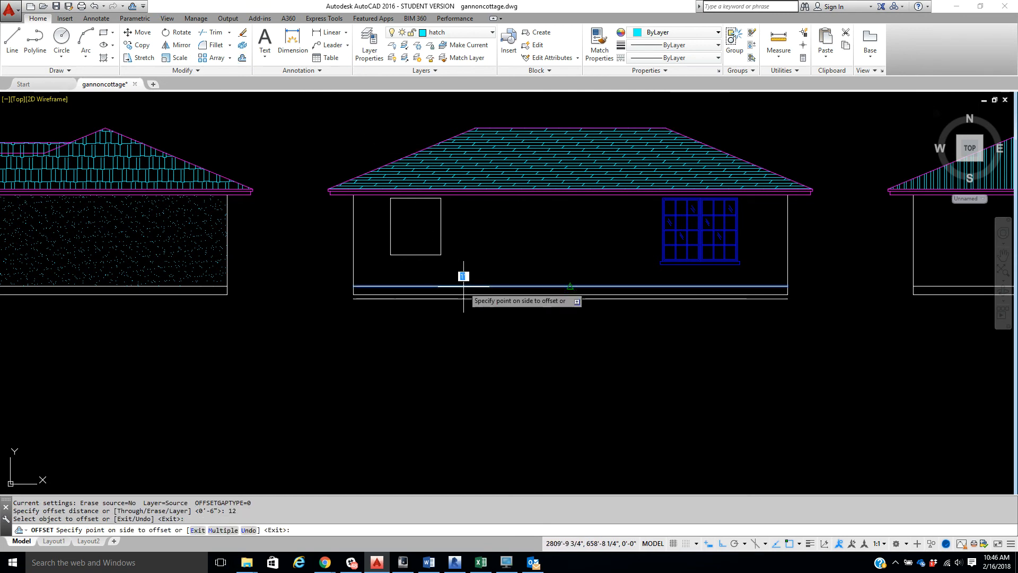
{"action": "left_click", "coordinate": [462, 254]}
{"action": "right_click", "coordinate": [464, 254]}
{"action": "left_click", "coordinate": [480, 260]}
- Move the new offset line across the third elevation's wall onto the hatch layer and clear the selection
{"action": "left_click", "coordinate": [470, 273]}
{"action": "left_click", "coordinate": [458, 35]}
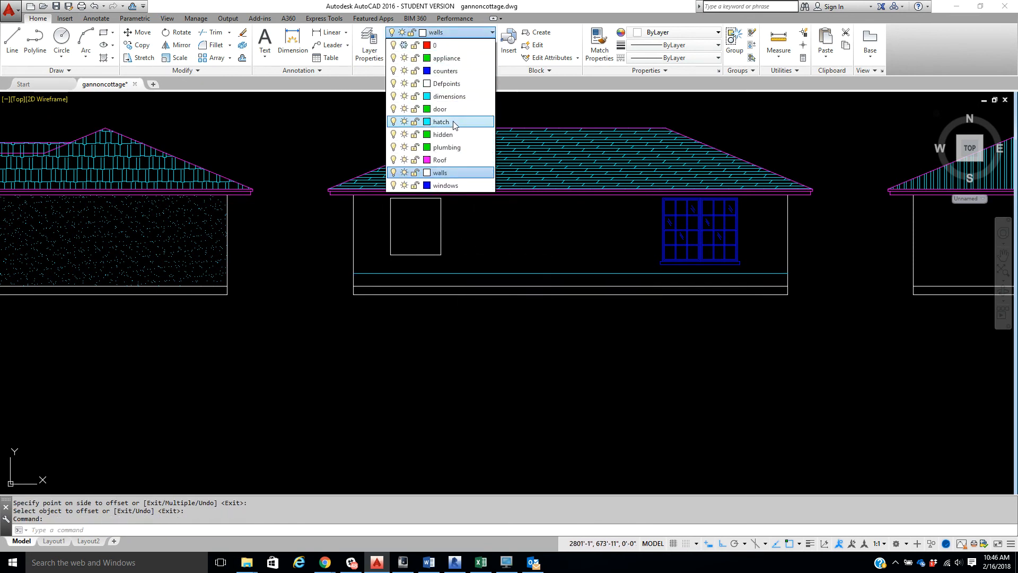
{"action": "left_click", "coordinate": [453, 122]}
{"action": "key", "text": "Escape"}
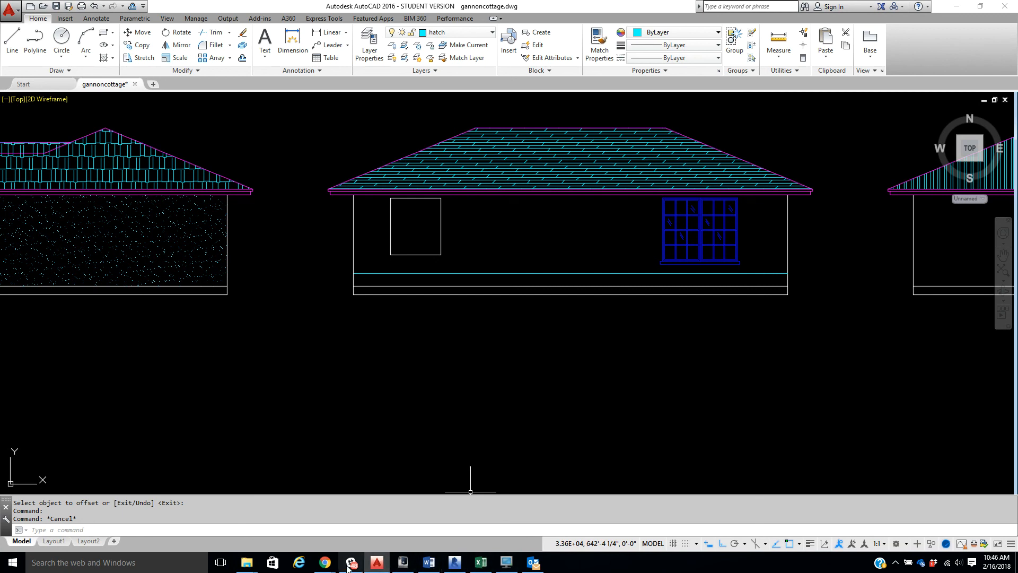
{"action": "mouse_move", "coordinate": [336, 563]}
{"action": "left_click", "coordinate": [381, 533]}
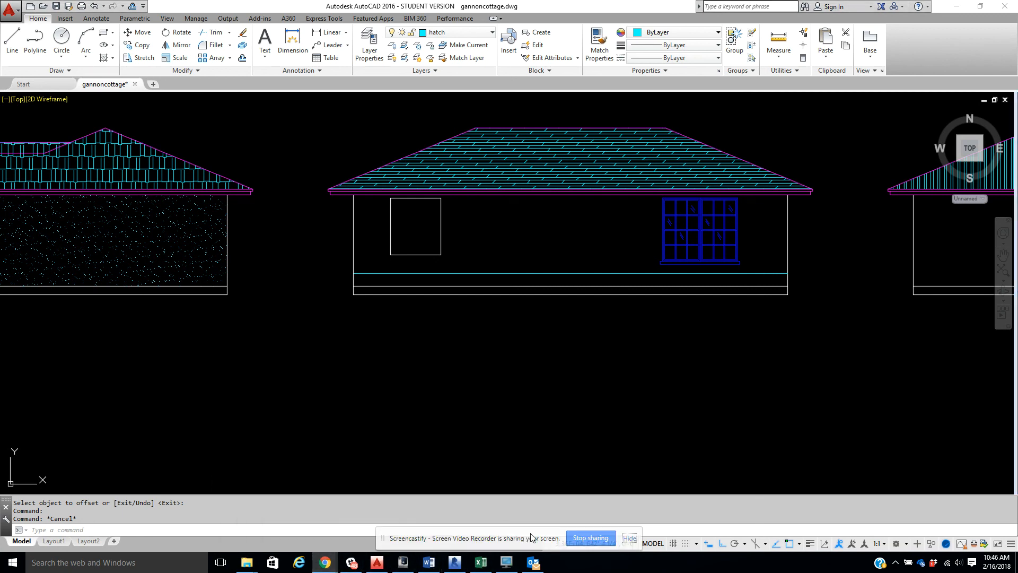